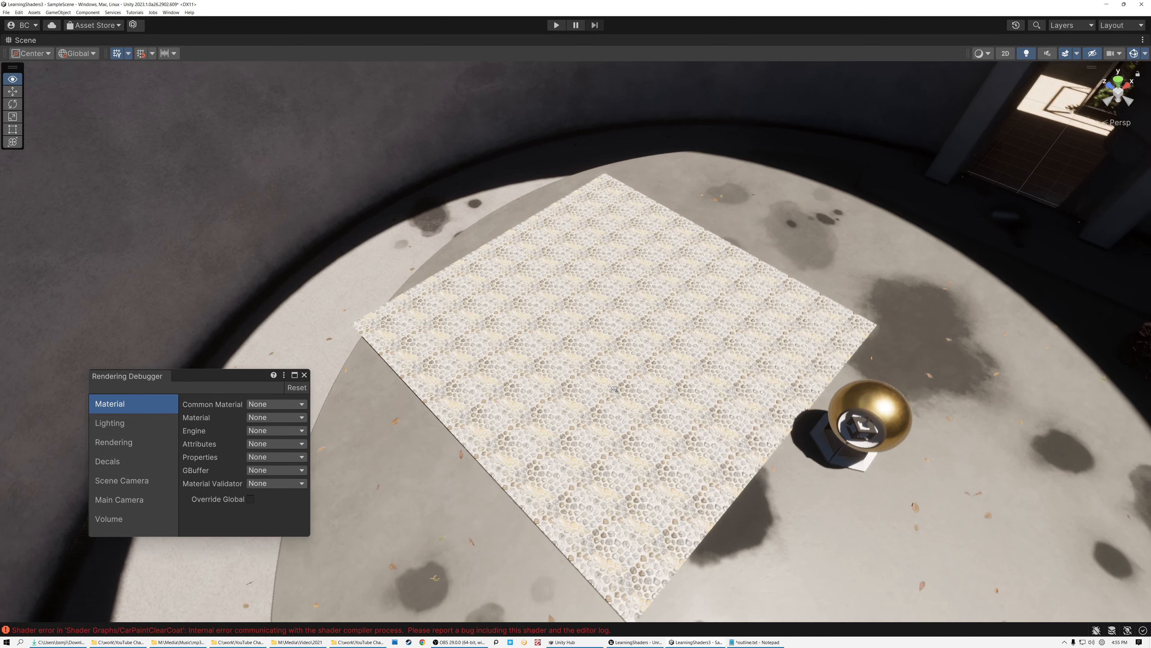
Examine the cobblestone parallax on the ground plane from close up, from farther away and at a shallow angle.
{"action": "scroll", "coordinate": [689, 410], "scroll_direction": "up", "scroll_amount": 10}
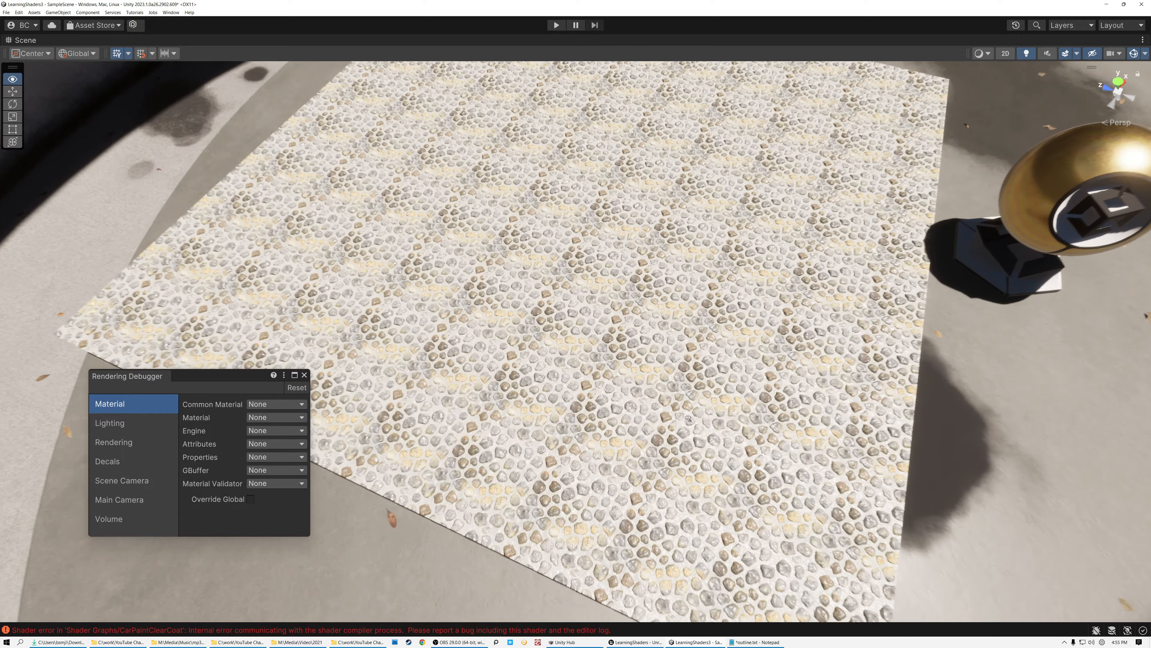
{"action": "scroll", "coordinate": [689, 417], "scroll_direction": "up", "scroll_amount": 5}
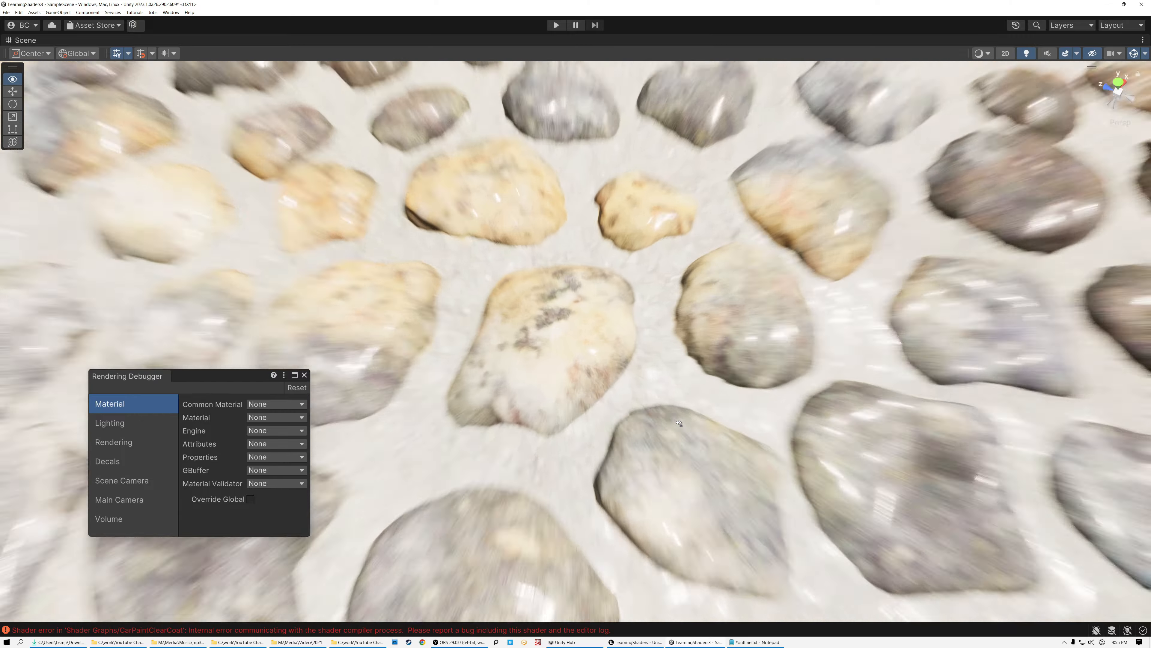
{"action": "scroll", "coordinate": [652, 405], "scroll_direction": "down", "scroll_amount": 4}
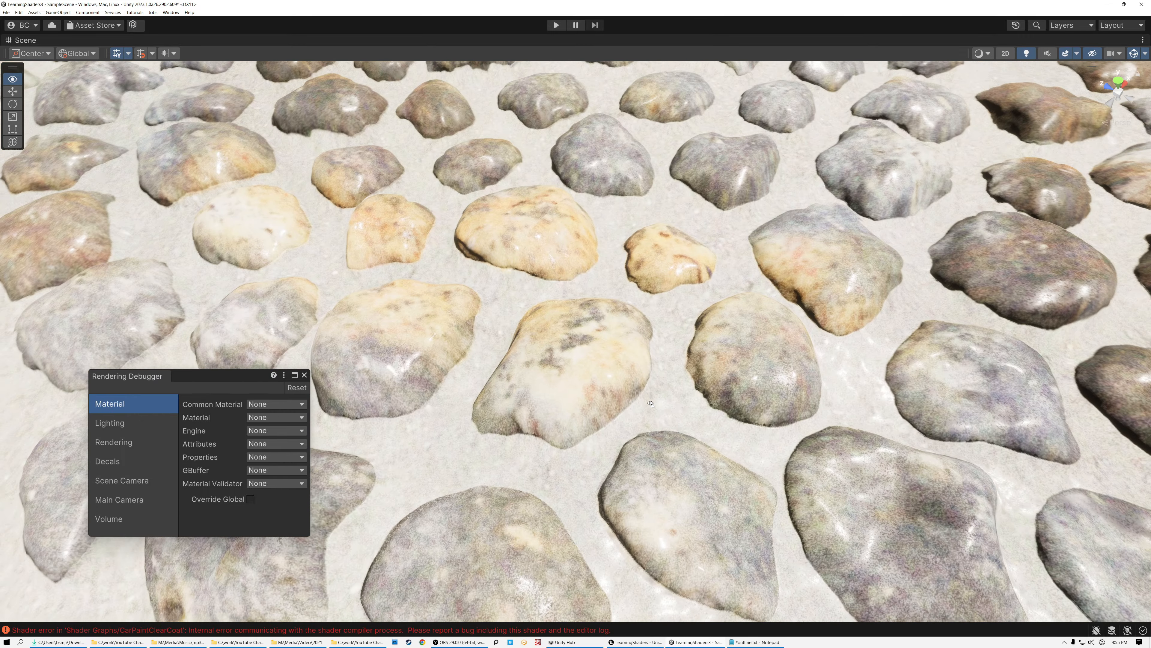
{"action": "scroll", "coordinate": [650, 403], "scroll_direction": "up", "scroll_amount": 3}
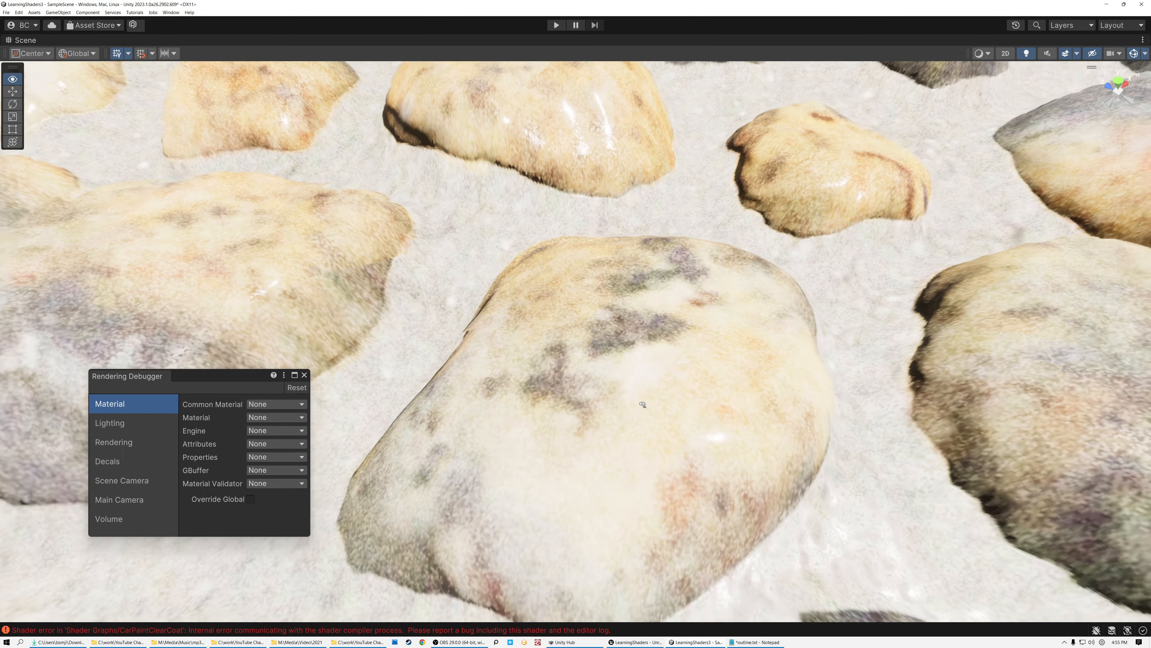
{"action": "scroll", "coordinate": [634, 372], "scroll_direction": "down", "scroll_amount": 8}
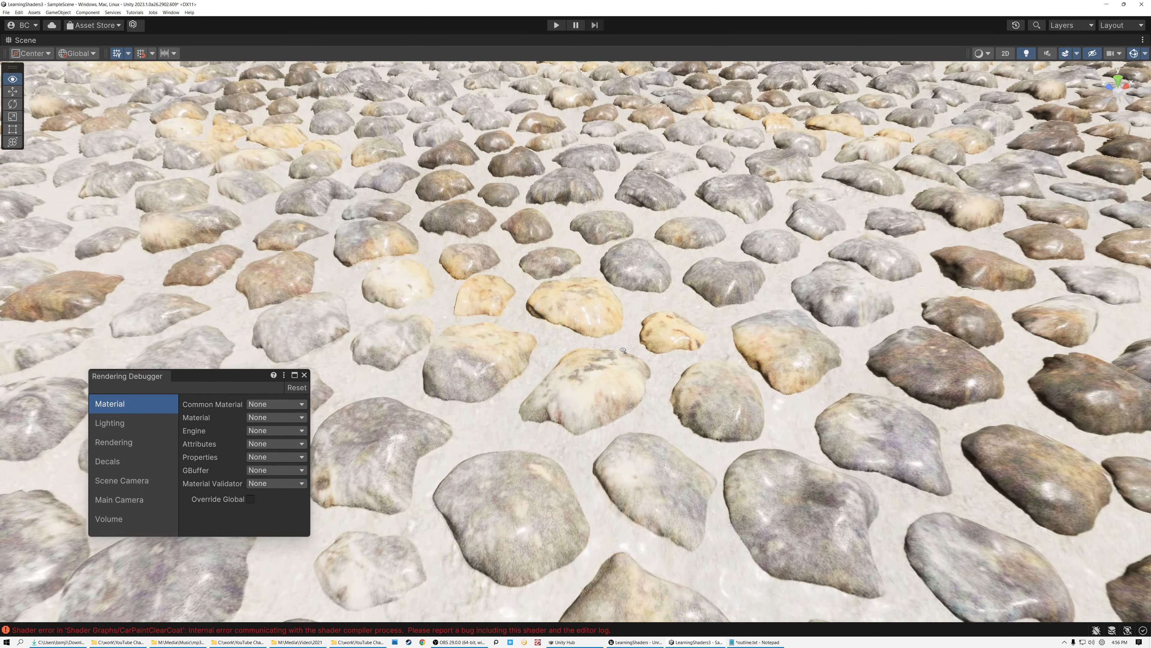
{"action": "scroll", "coordinate": [623, 350], "scroll_direction": "down", "scroll_amount": 4}
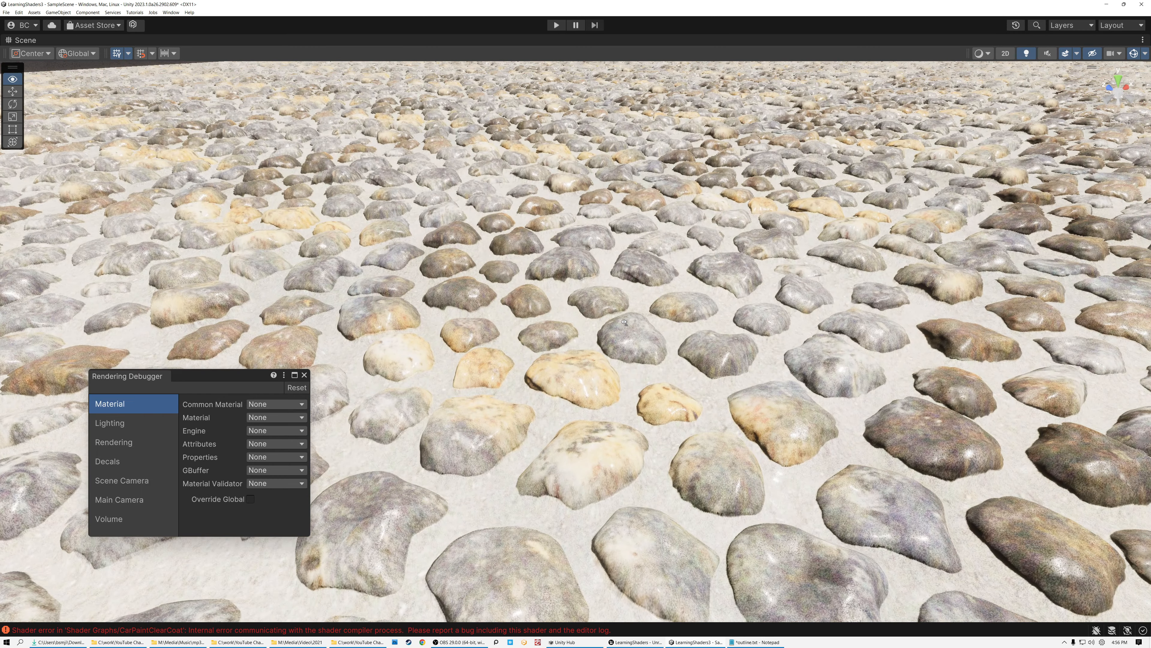
{"action": "right_click_drag", "start_coordinate": [624, 322], "coordinate": [636, 278]}
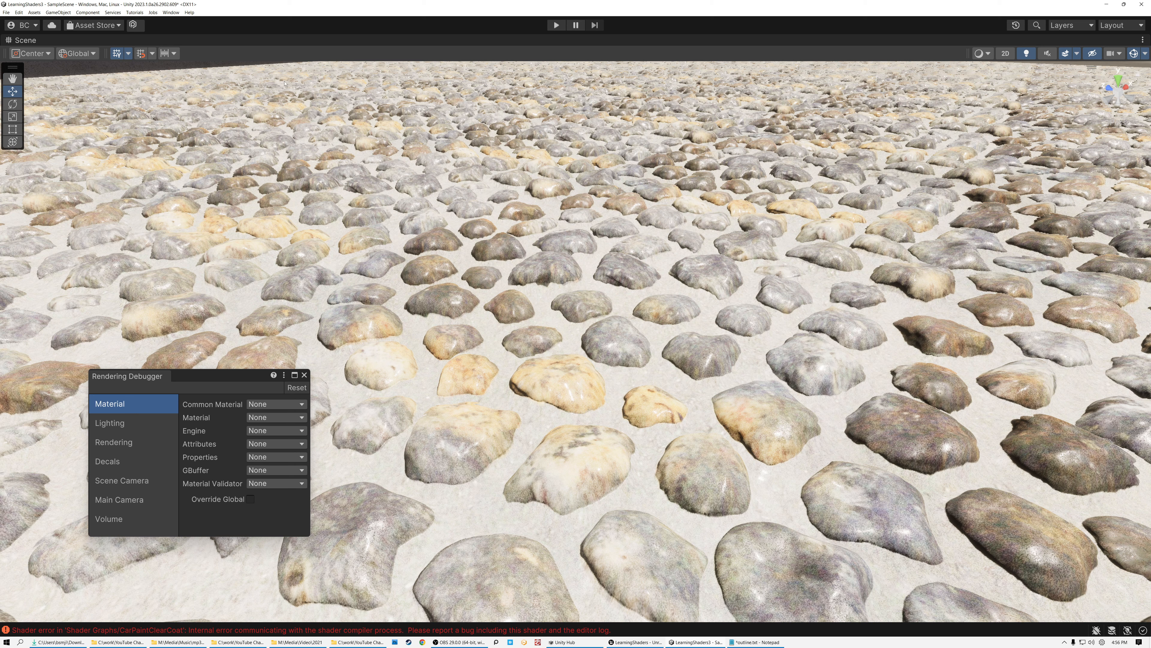
In the parallax occlusion shader graph, remove the connection between the Ceiling output and the Parallax Occlusion Mapping node's Steps input.
{"action": "double_click", "coordinate": [105, 36]}
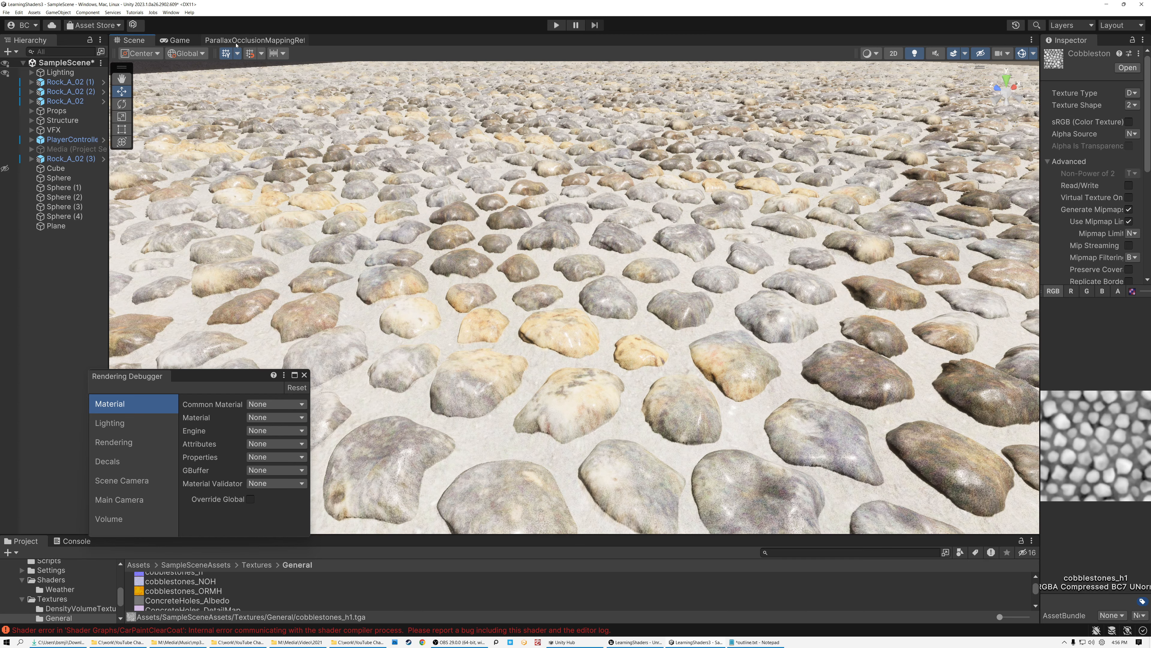
{"action": "left_click", "coordinate": [248, 43]}
{"action": "scroll", "coordinate": [551, 398], "scroll_direction": "up", "scroll_amount": 8}
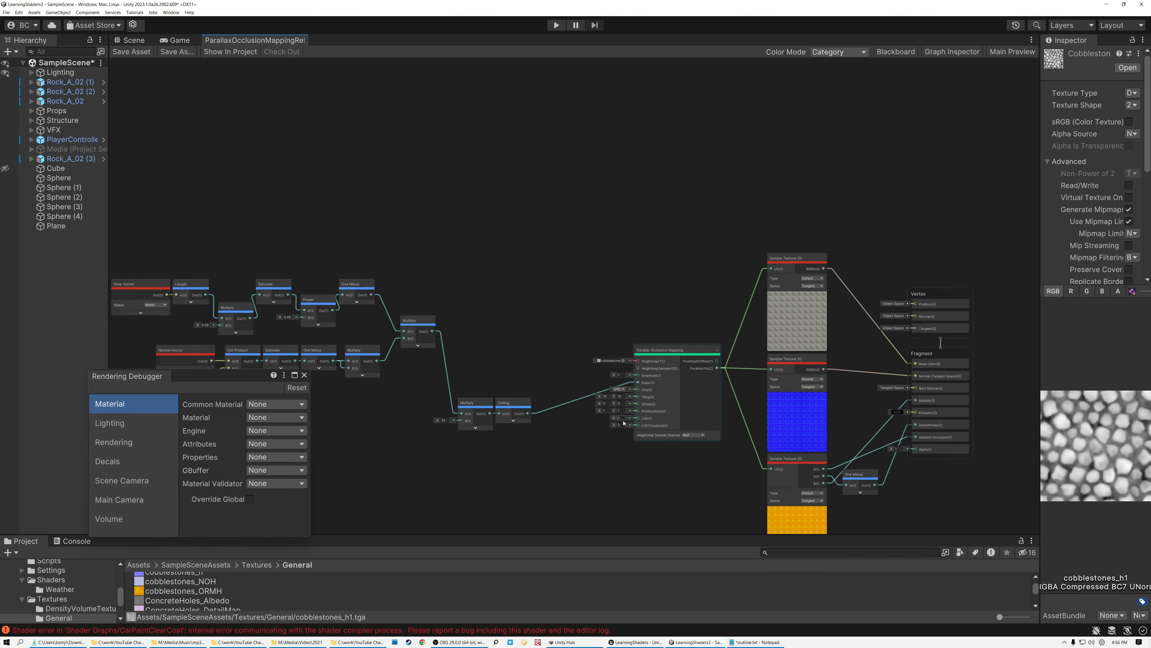
{"action": "left_click_drag", "start_coordinate": [552, 440], "coordinate": [552, 439]}
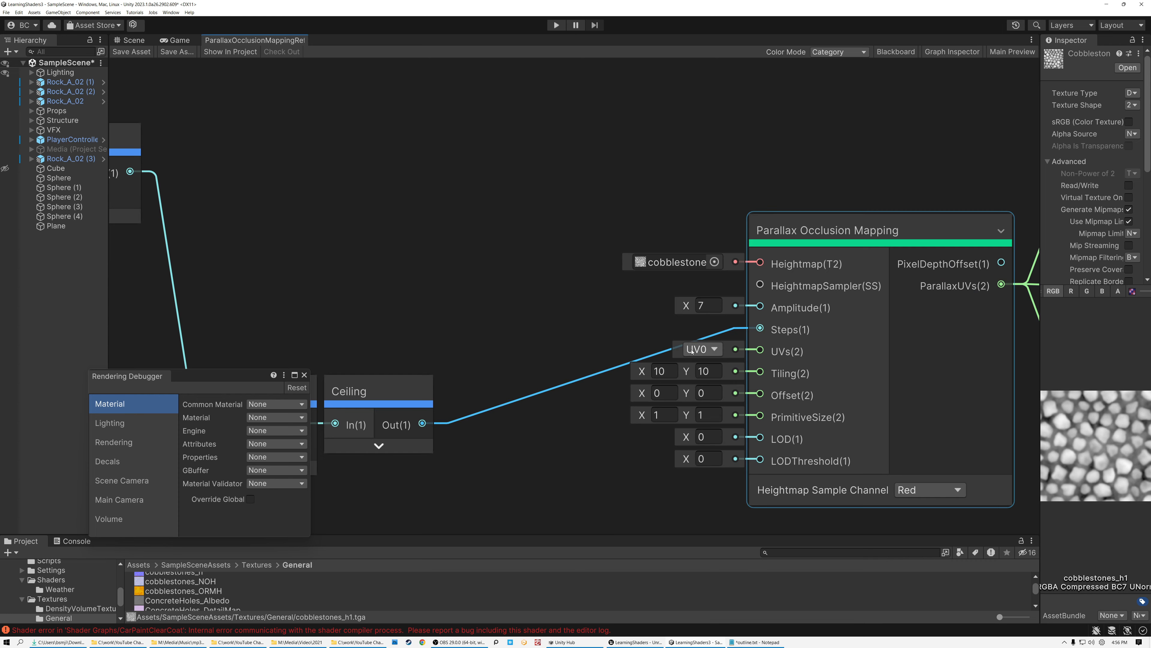
{"action": "key", "text": "Delete"}
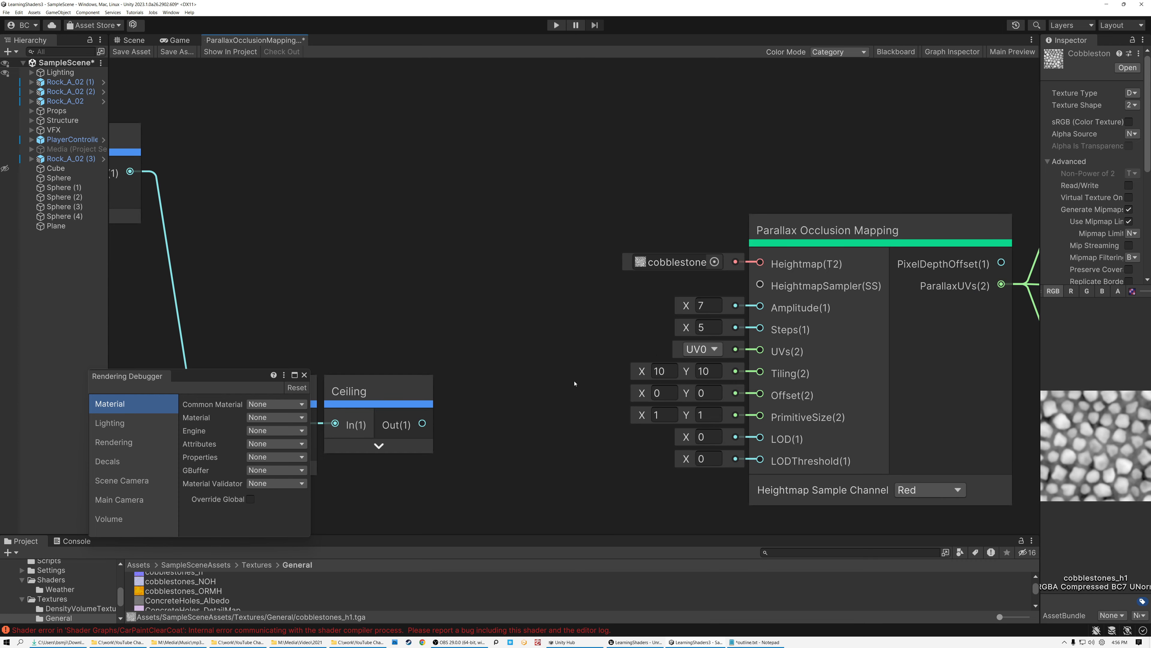
Set the Parallax Occlusion Mapping node's Steps to 32, save the shader graph asset and return to the scene.
{"action": "left_click", "coordinate": [706, 331]}
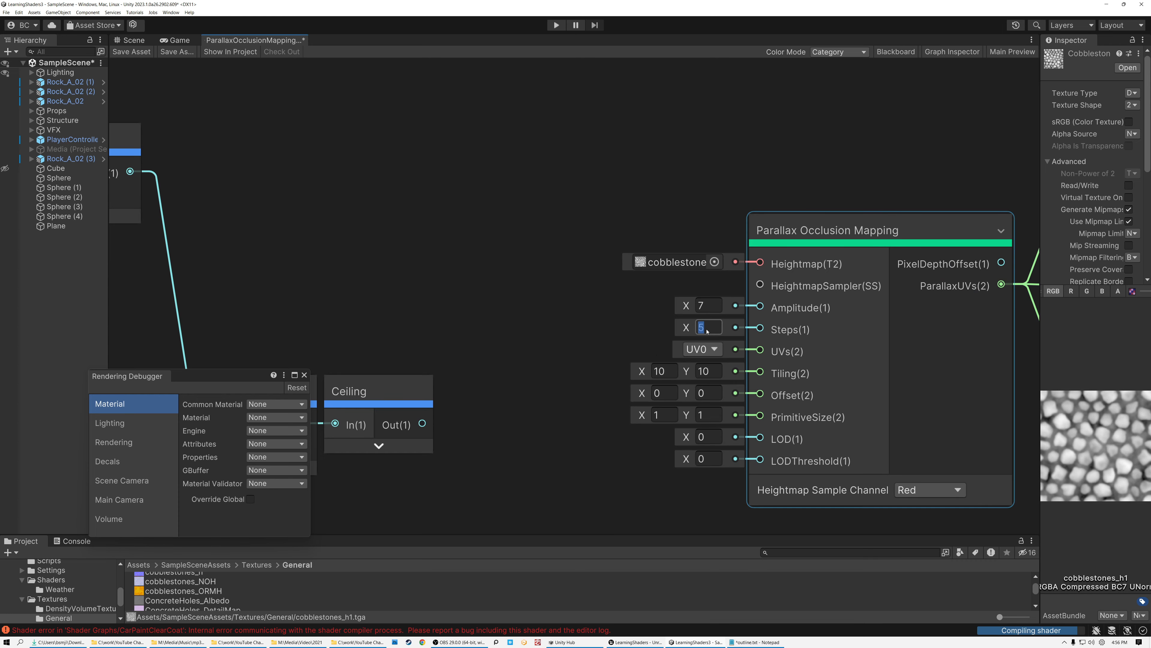
{"action": "type", "text": "32"}
{"action": "key", "text": "Return"}
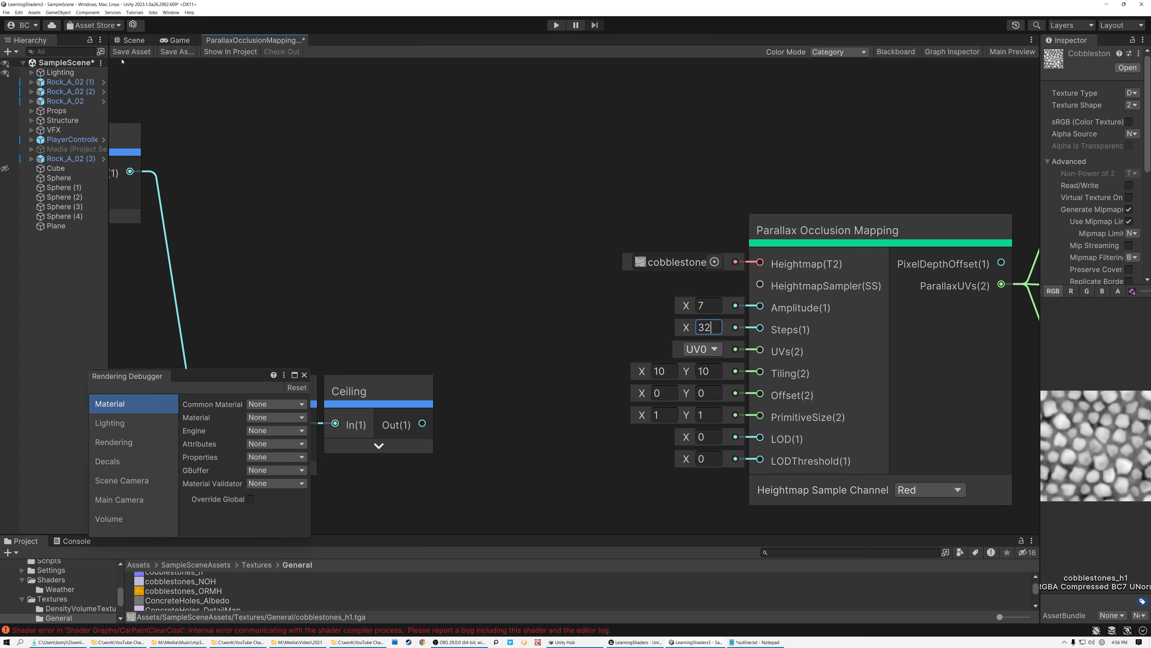
{"action": "left_click", "coordinate": [132, 52]}
{"action": "left_click", "coordinate": [130, 39]}
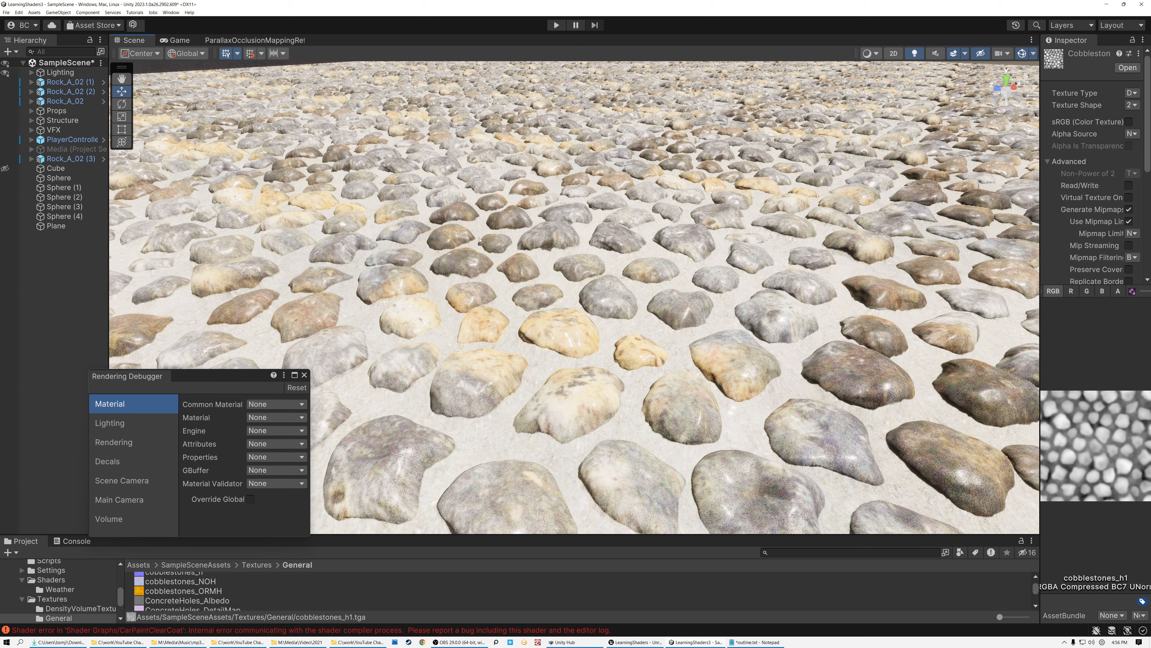
Reconnect the Ceiling output to the Parallax Occlusion Mapping node's Steps input, save the graph and check the cobblestones in the scene.
{"action": "left_click_drag", "start_coordinate": [211, 391], "coordinate": [228, 518]}
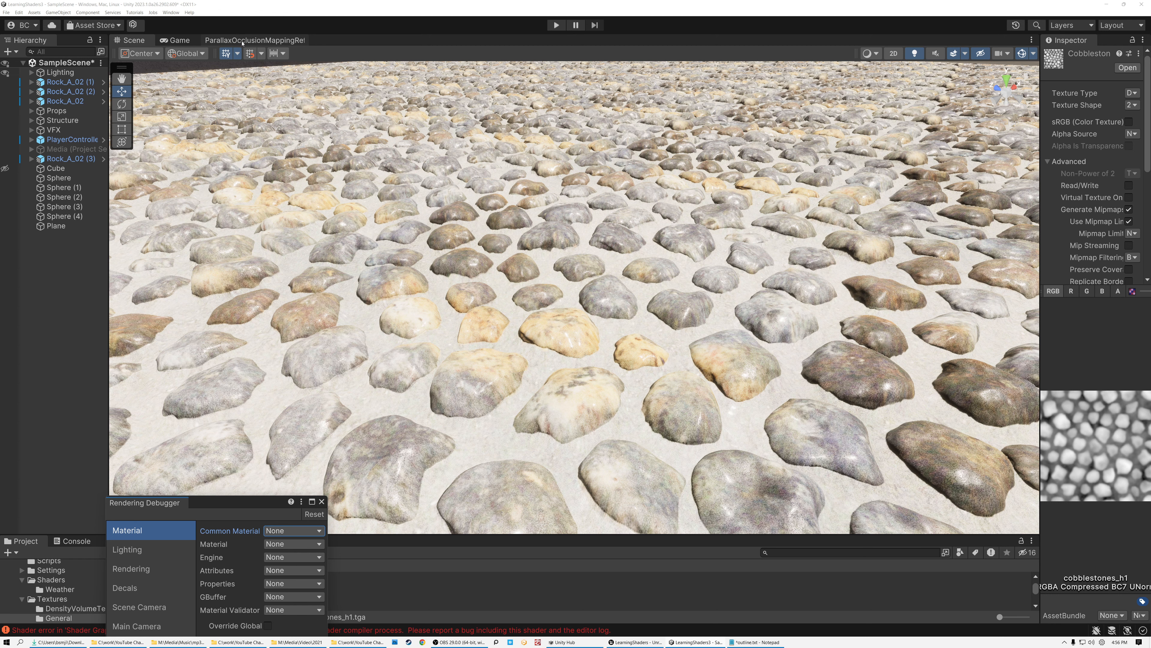
{"action": "left_click", "coordinate": [243, 41]}
{"action": "left_click_drag", "start_coordinate": [423, 423], "coordinate": [760, 329]}
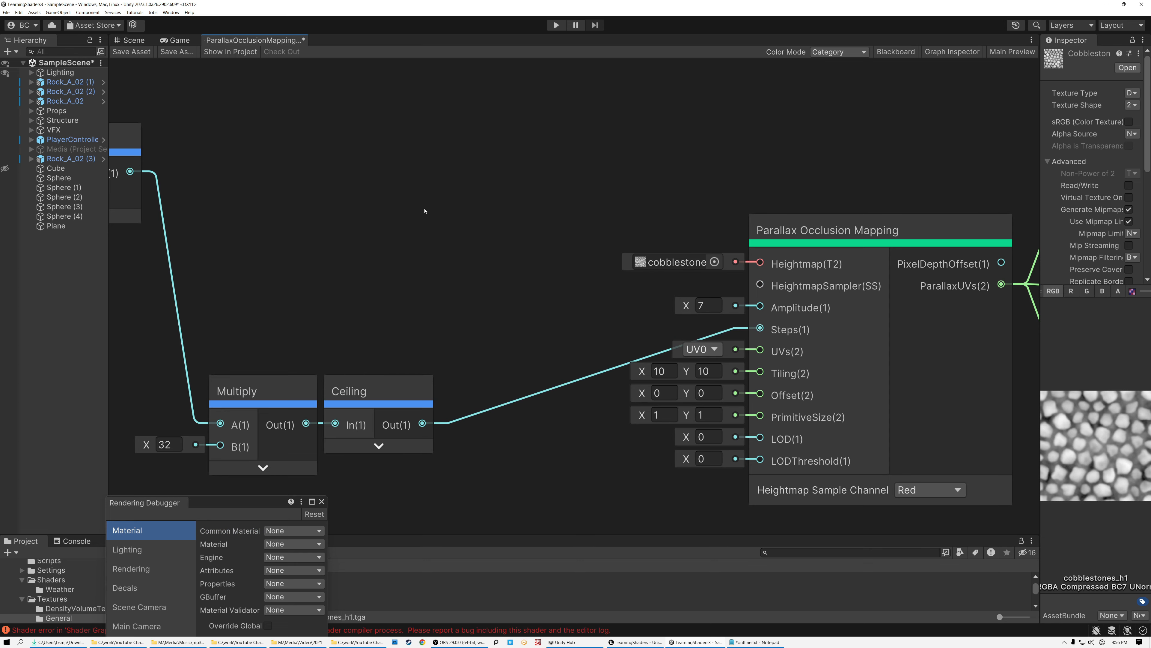
{"action": "left_click", "coordinate": [133, 51]}
{"action": "left_click", "coordinate": [129, 41]}
{"action": "right_click_drag", "start_coordinate": [515, 381], "coordinate": [329, 351]}
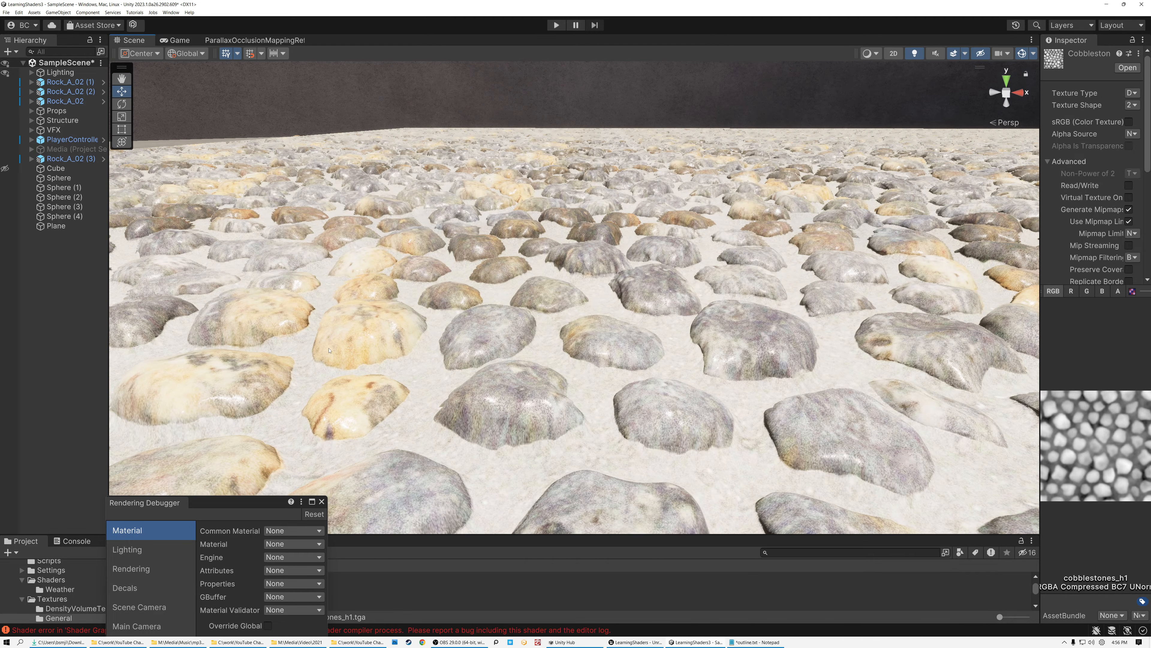
Examine the view-angle chain in the shader graph, from Normal Vector and View Direction through Dot Product, Saturate and One Minus to Multiply.
{"action": "left_click", "coordinate": [227, 39]}
{"action": "middle_click_drag", "start_coordinate": [349, 267], "coordinate": [804, 268]}
{"action": "scroll", "coordinate": [743, 195], "scroll_direction": "down", "scroll_amount": 2}
{"action": "middle_click_drag", "start_coordinate": [743, 195], "coordinate": [1002, 320]}
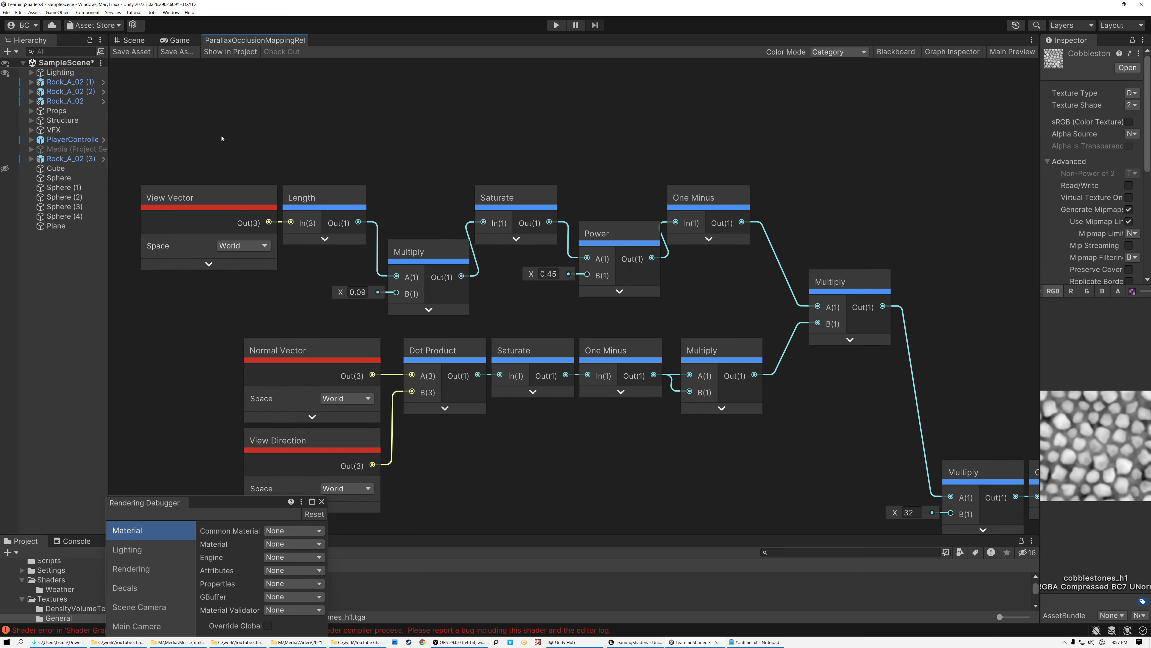
{"action": "left_click_drag", "start_coordinate": [695, 287], "coordinate": [733, 294]}
{"action": "middle_click_drag", "start_coordinate": [637, 315], "coordinate": [643, 242]}
{"action": "left_click_drag", "start_coordinate": [195, 263], "coordinate": [591, 457]}
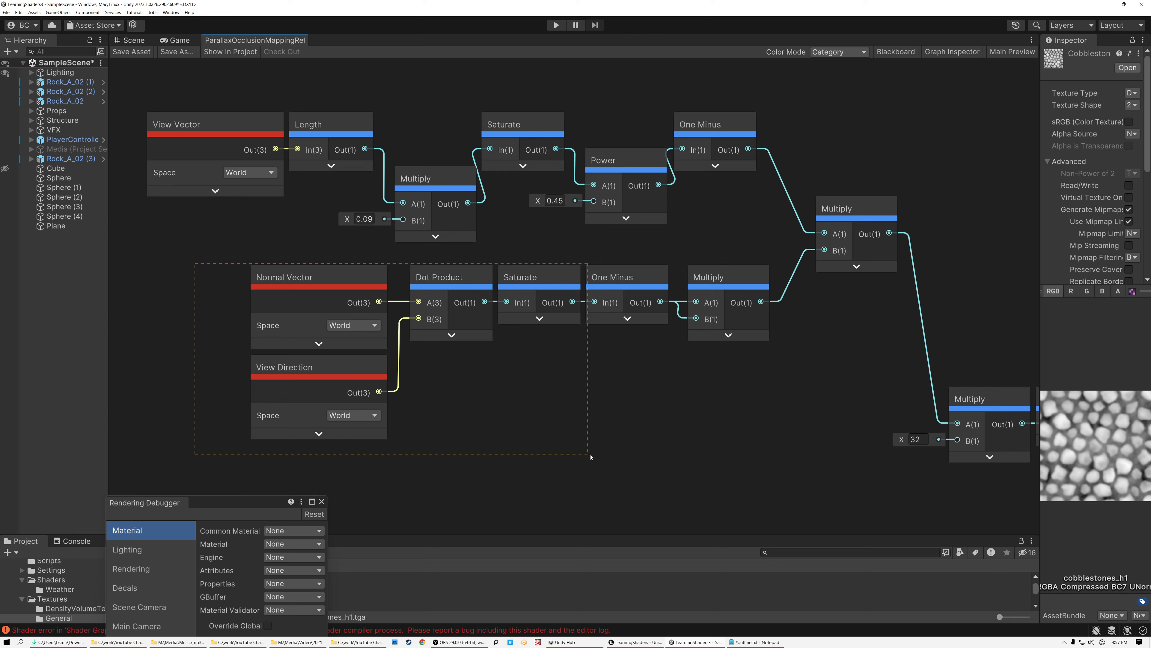
{"action": "left_click_drag", "start_coordinate": [745, 474], "coordinate": [744, 475]}
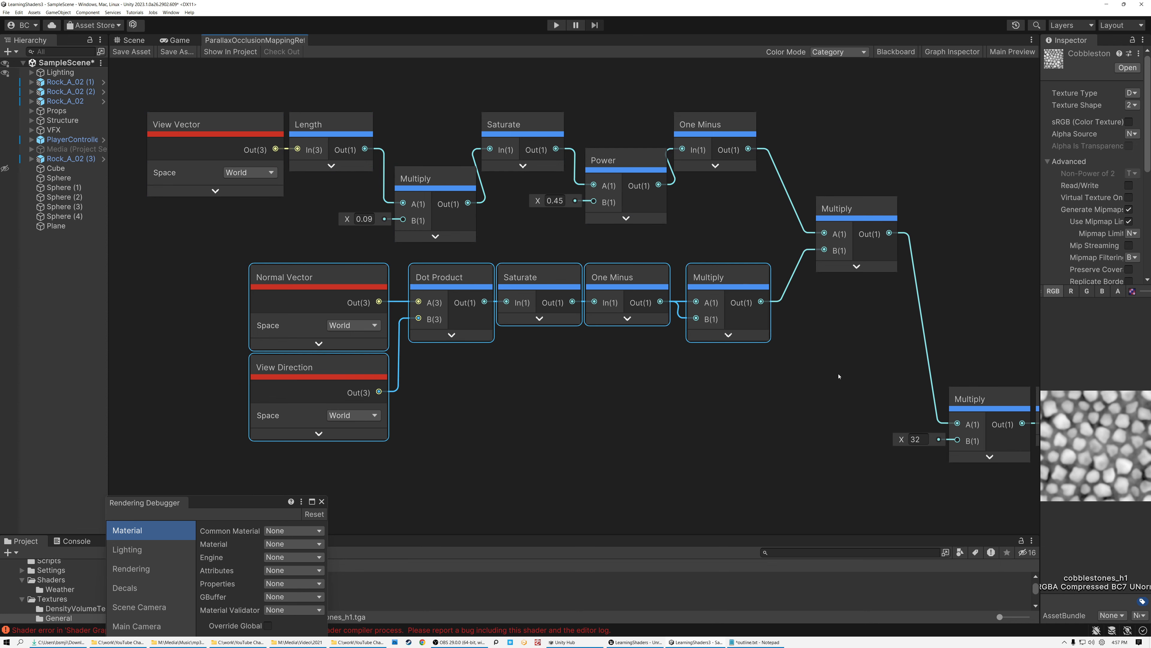
Review how the distance and view-angle chains combine to feed the Steps input, and inspect the resulting cobblestones in the scene.
{"action": "middle_click_drag", "start_coordinate": [838, 377], "coordinate": [689, 371]}
{"action": "scroll", "coordinate": [689, 371], "scroll_direction": "down", "scroll_amount": 2}
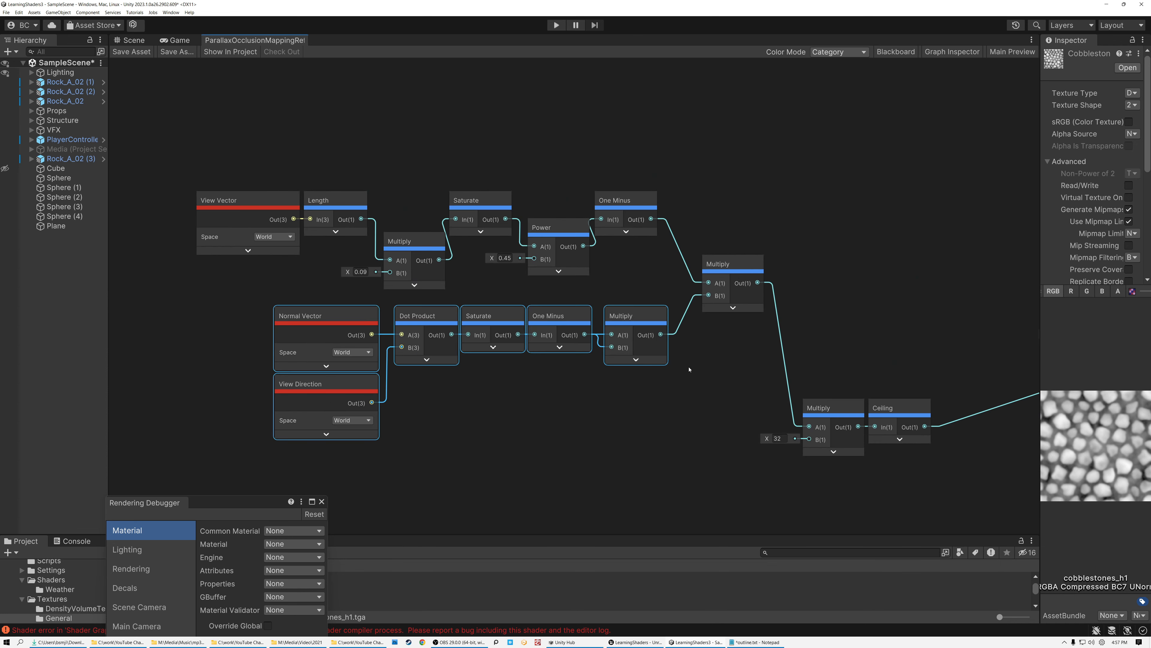
{"action": "left_click_drag", "start_coordinate": [191, 90], "coordinate": [599, 398]}
{"action": "left_click_drag", "start_coordinate": [732, 441], "coordinate": [735, 439]}
{"action": "middle_click_drag", "start_coordinate": [878, 330], "coordinate": [491, 306]}
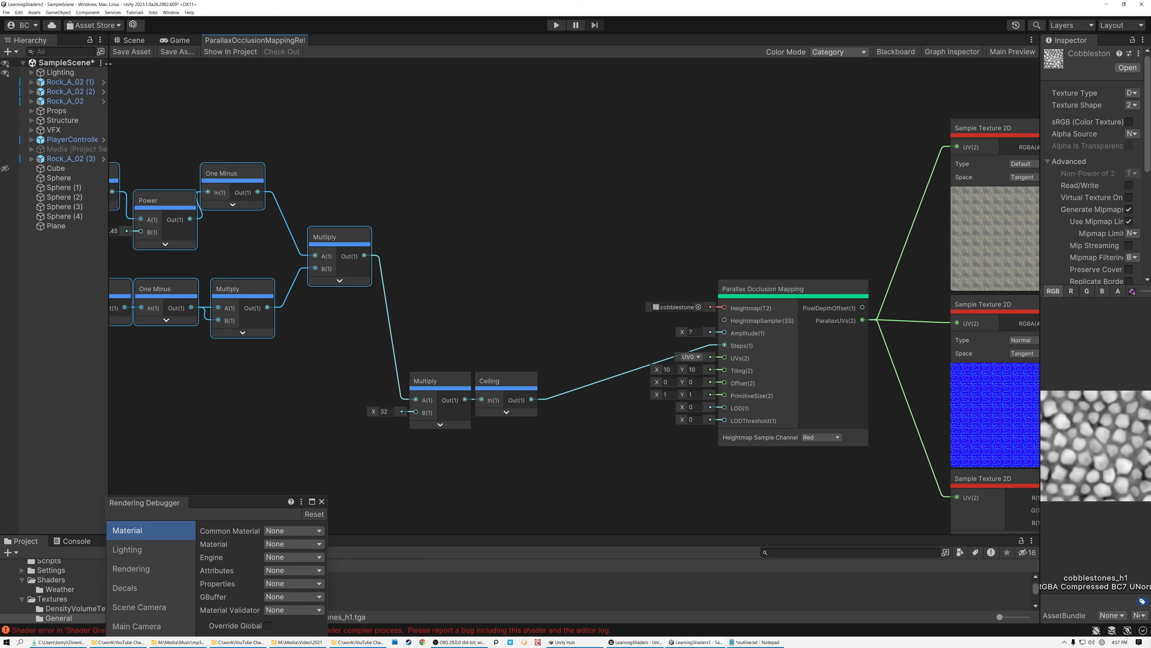
{"action": "left_click", "coordinate": [131, 40]}
{"action": "right_click_drag", "start_coordinate": [435, 354], "coordinate": [680, 360]}
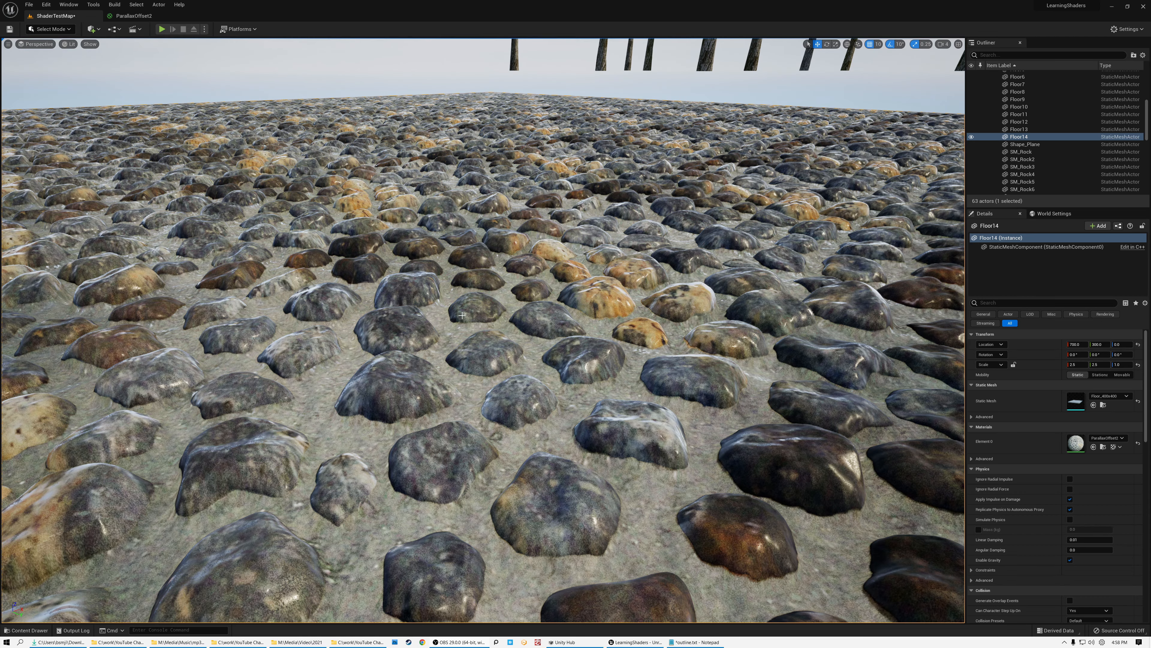
Switch to Unreal Editor and inspect the cobblestone floor in the level from a low, grazing angle.
{"action": "right_click_drag", "start_coordinate": [484, 330], "coordinate": [544, 326]}
{"action": "key", "text": "w"}
{"action": "key", "text": "w"}
{"action": "key", "text": "s"}
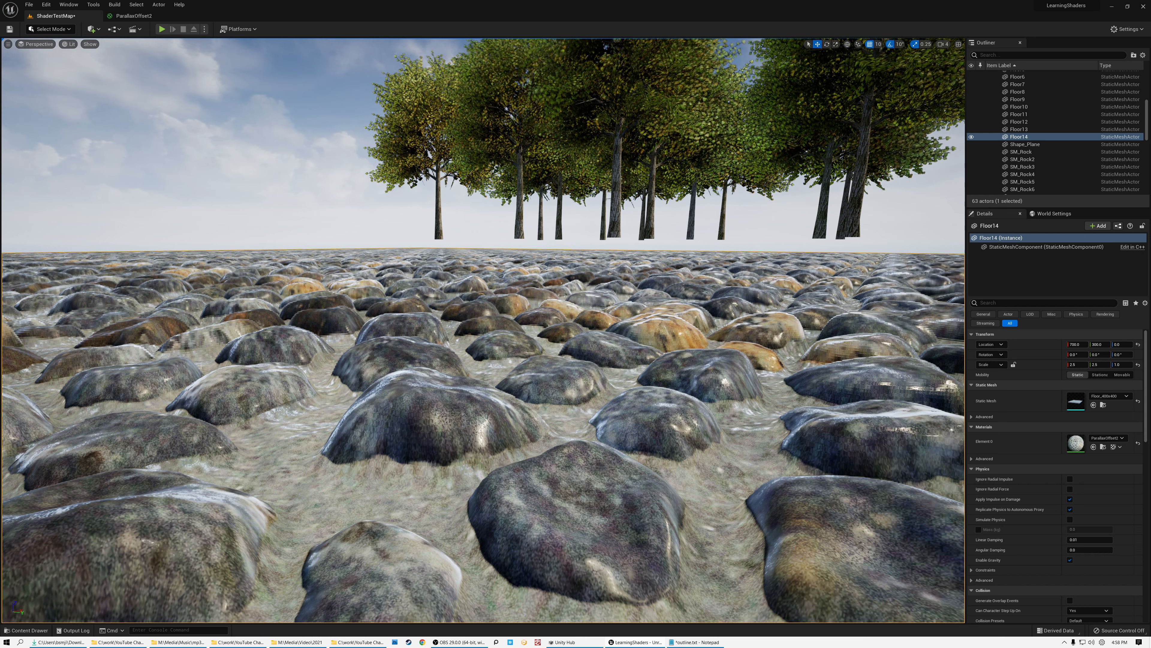
Open the ParallaxOffset2 material and examine its color and normal Texture Sample nodes and the ParallaxOcclusionMapping node's inputs.
{"action": "left_click", "coordinate": [134, 15]}
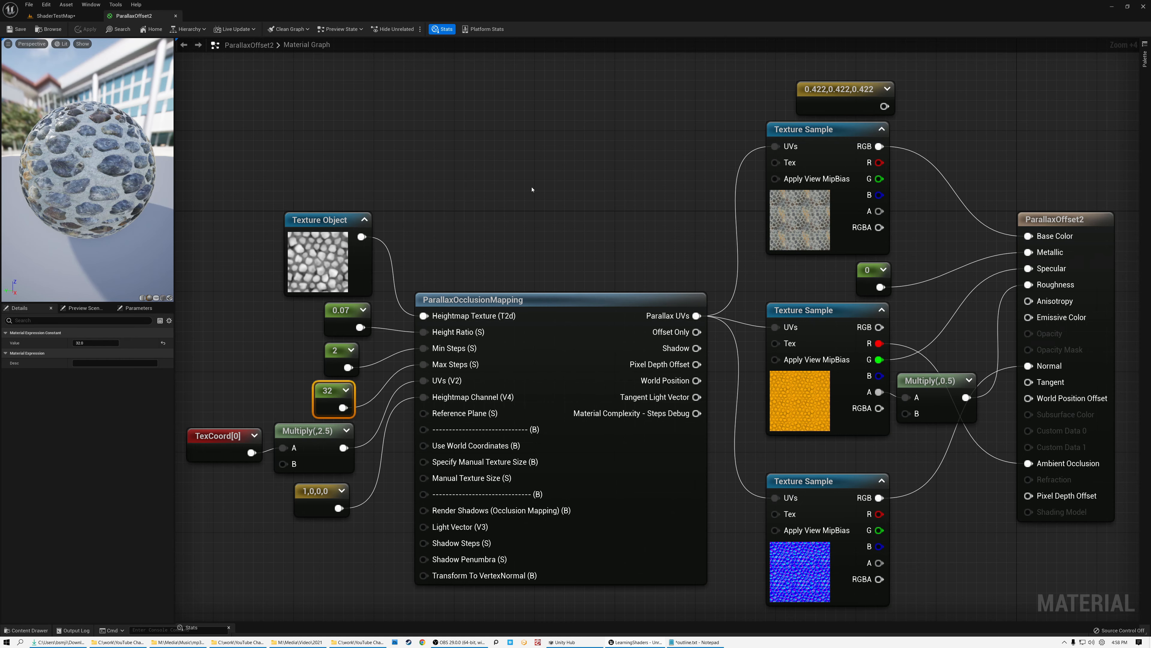
{"action": "left_click", "coordinate": [806, 130]}
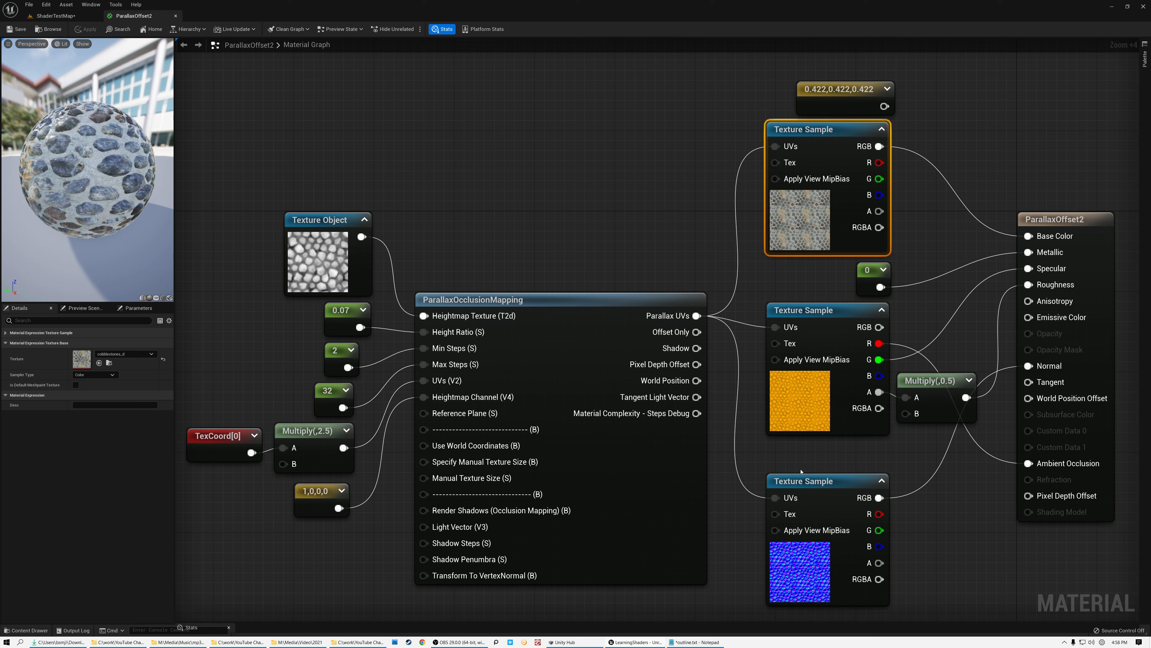
{"action": "left_click", "coordinate": [802, 480]}
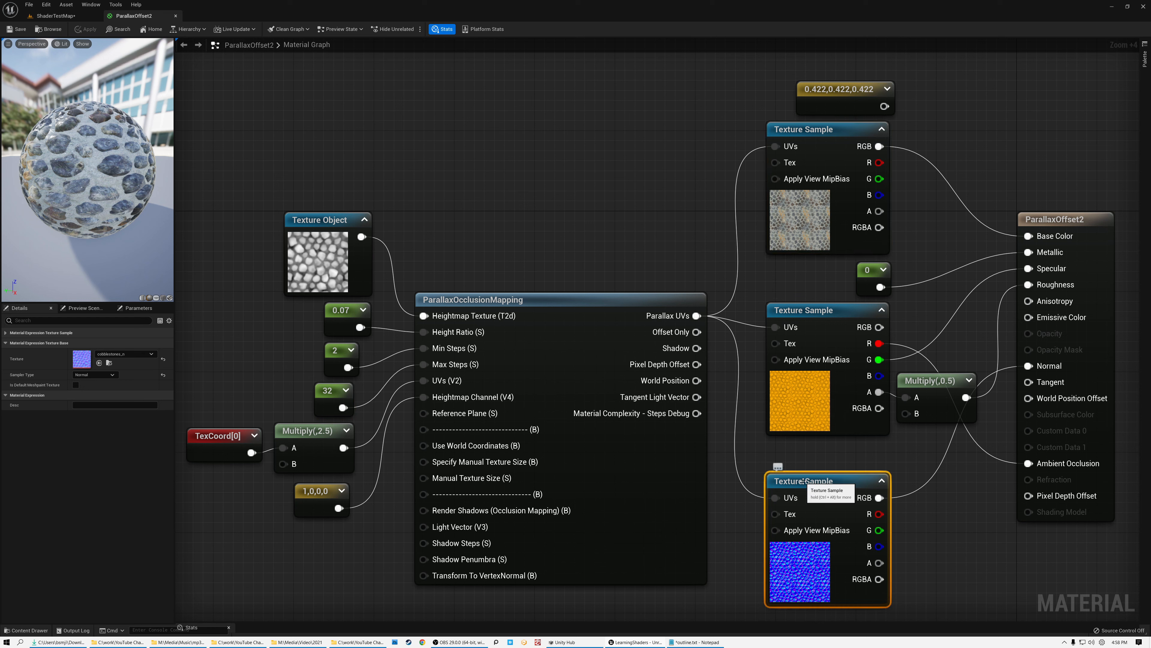
{"action": "left_click", "coordinate": [498, 301]}
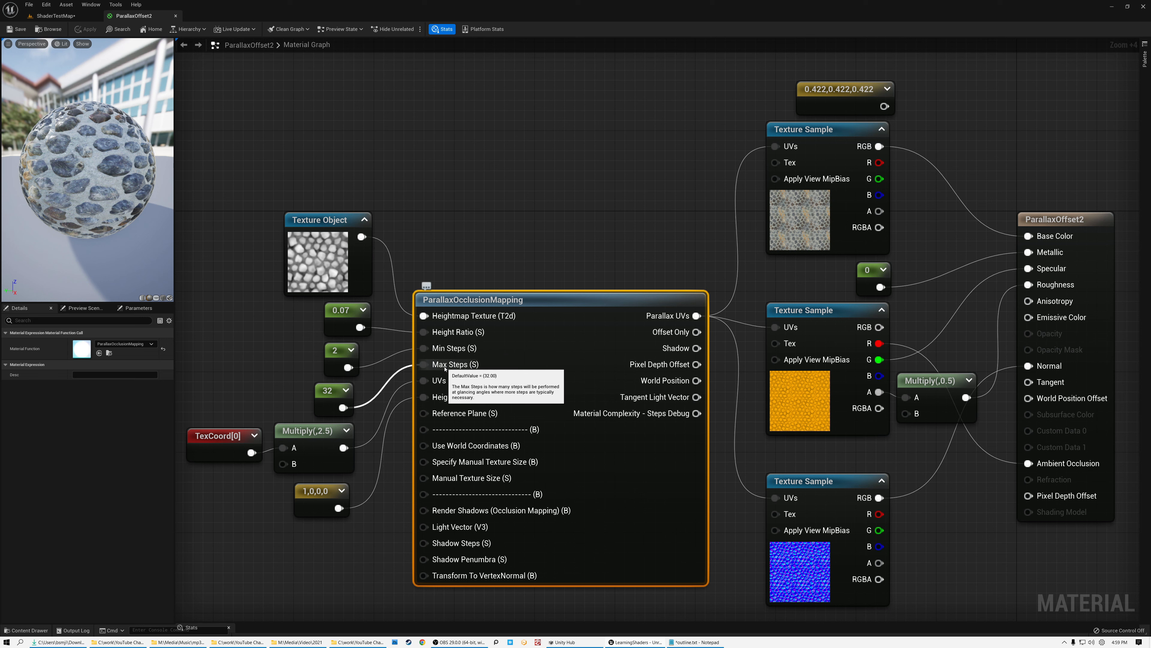
Open the ParallaxOcclusionMapping material function and locate the nodes that blend Min Steps and Max Steps.
{"action": "double_click", "coordinate": [467, 300]}
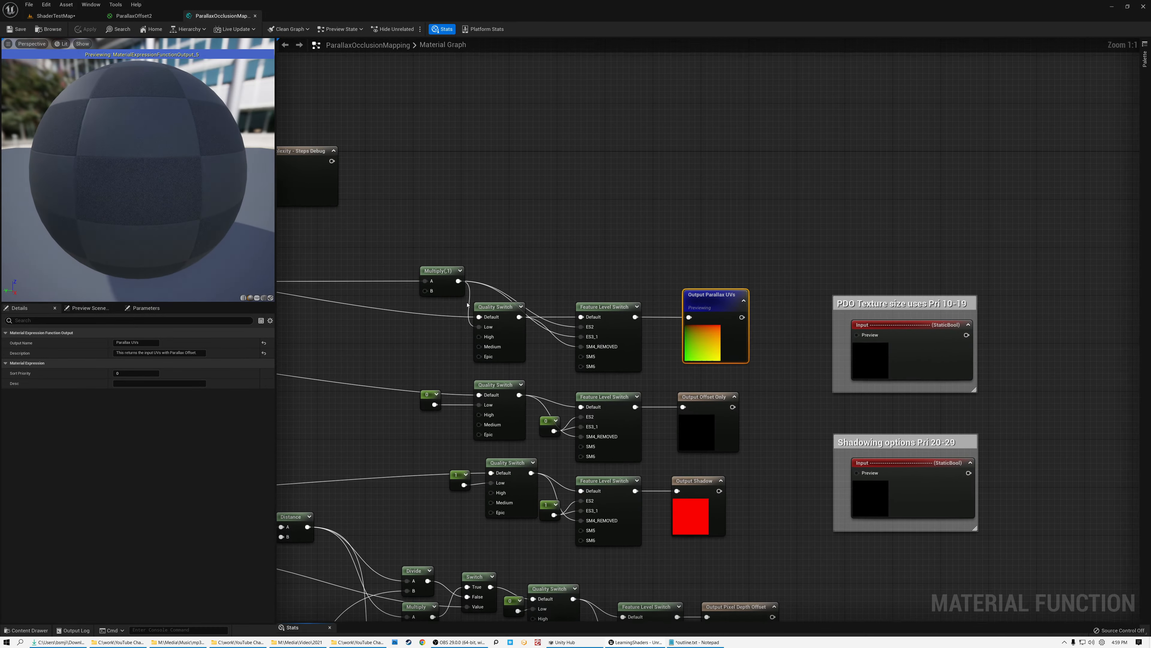
{"action": "right_click_drag", "start_coordinate": [426, 234], "coordinate": [971, 229]}
{"action": "right_click_drag", "start_coordinate": [465, 261], "coordinate": [989, 290]}
{"action": "mouse_move", "coordinate": [503, 278]}
{"action": "right_mouse_down"}
{"action": "mouse_move", "coordinate": [1009, 274]}
{"action": "mouse_move", "coordinate": [990, 281]}
{"action": "right_mouse_up"}
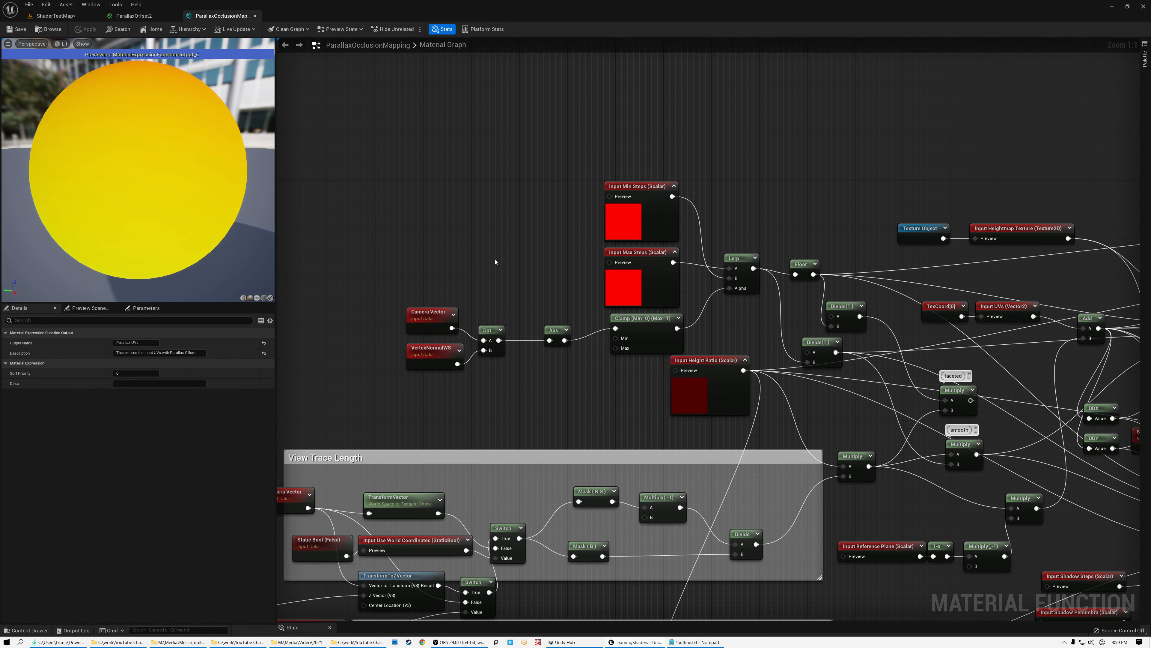
{"action": "scroll", "coordinate": [507, 269], "scroll_direction": "up", "scroll_amount": 4}
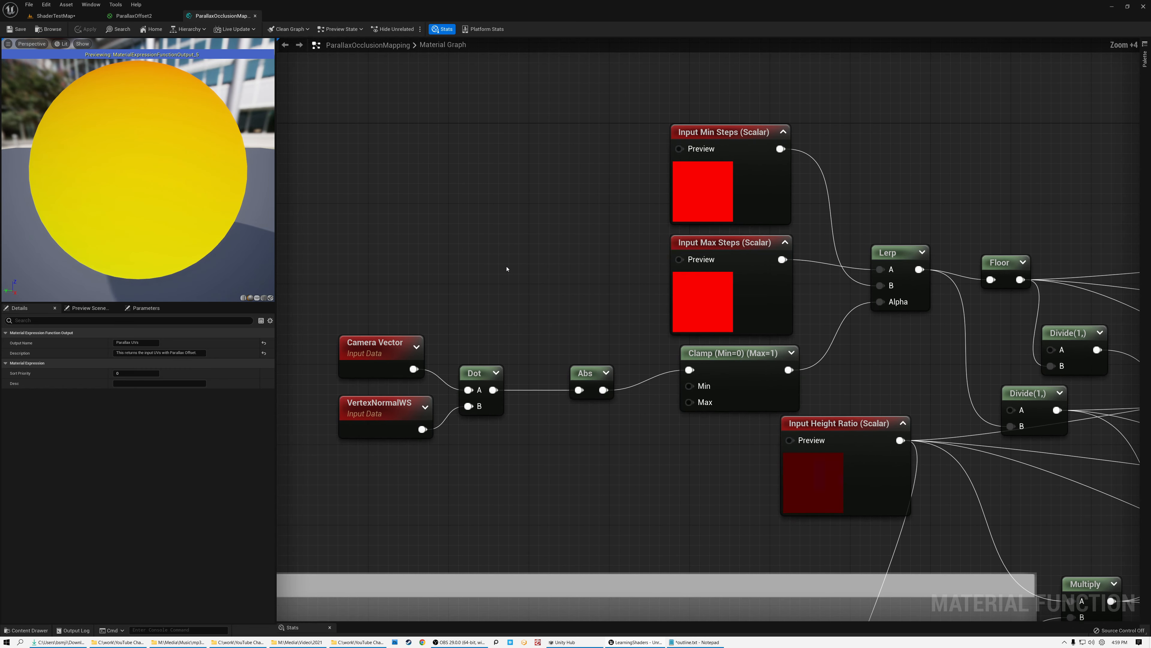
Examine the Camera Vector, VertexNormalWS, Dot, Abs and Clamp nodes that drive the Lerp's Alpha between the step inputs.
{"action": "left_click_drag", "start_coordinate": [312, 361], "coordinate": [711, 462]}
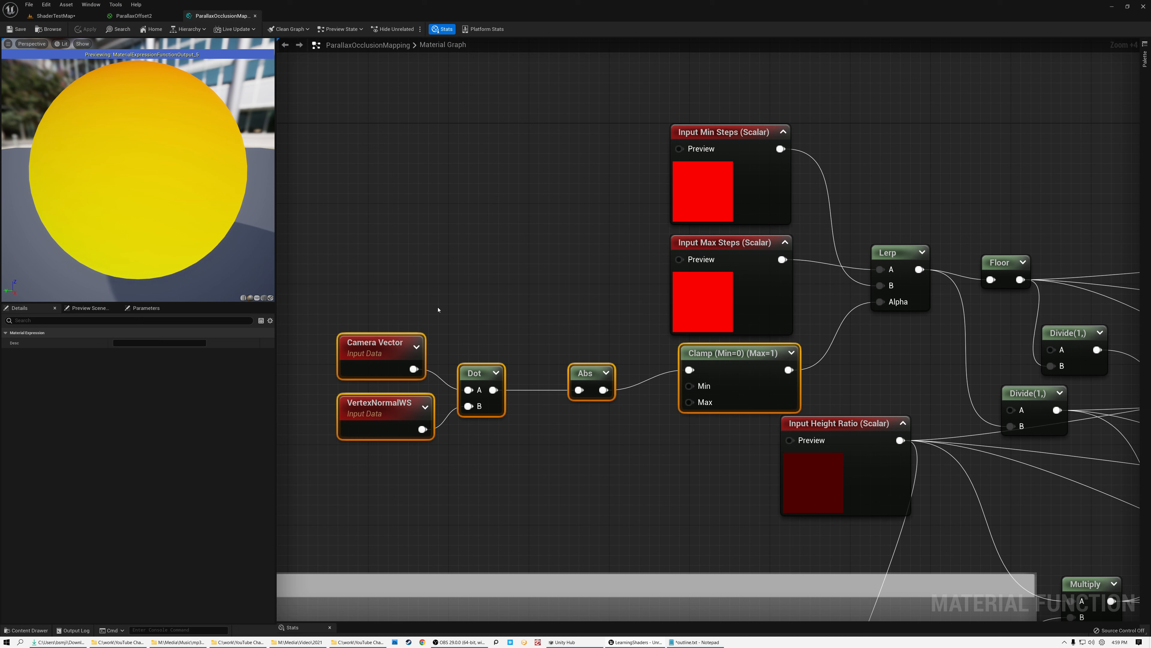
{"action": "left_click", "coordinate": [381, 369]}
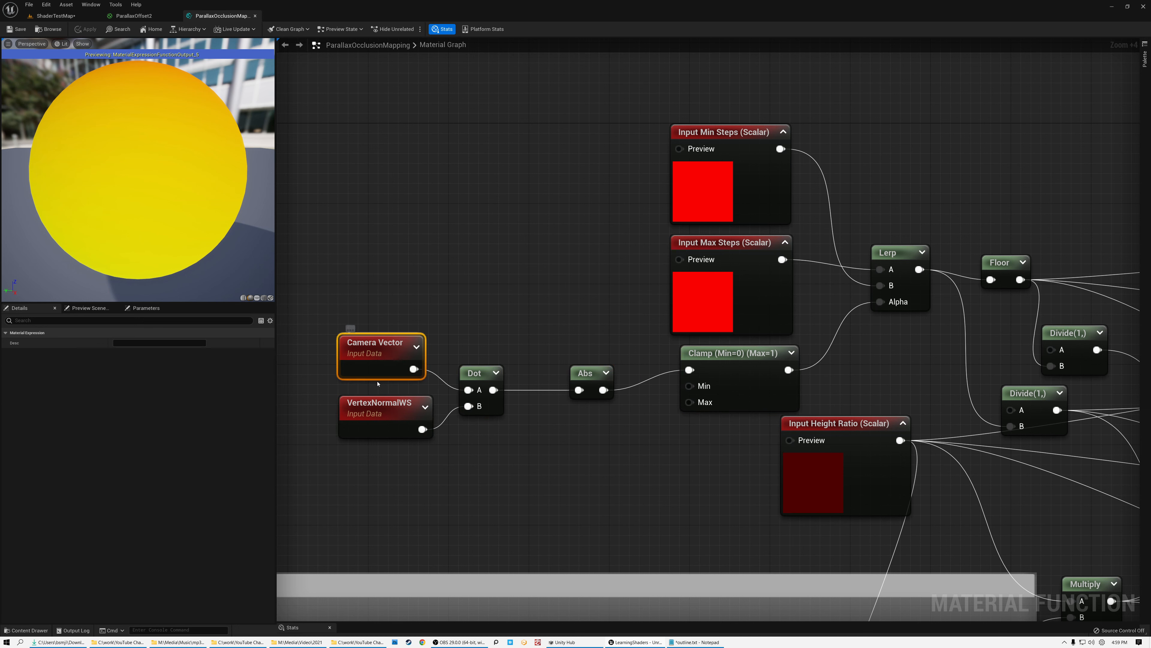
{"action": "left_click", "coordinate": [377, 399]}
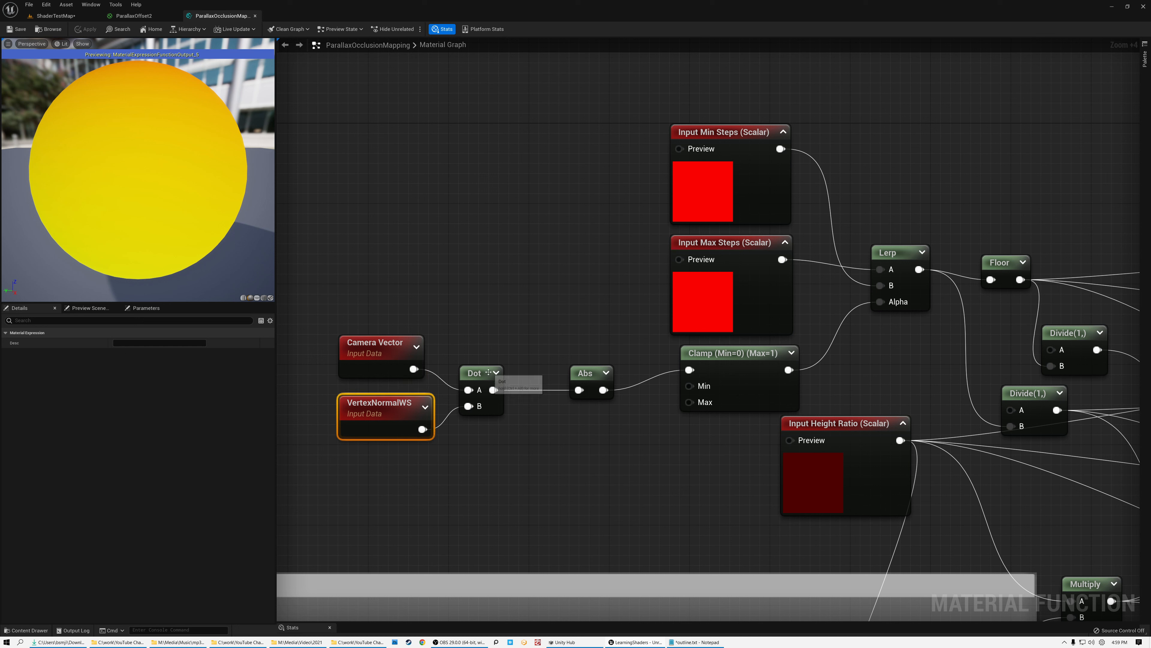
{"action": "left_click", "coordinate": [738, 353]}
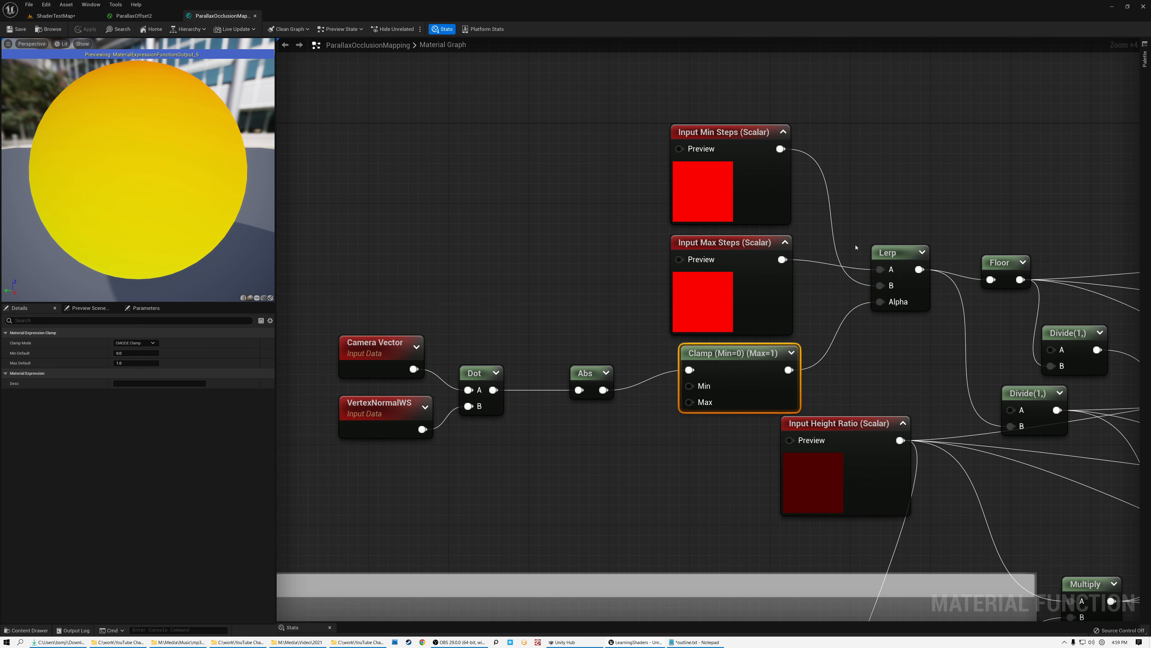
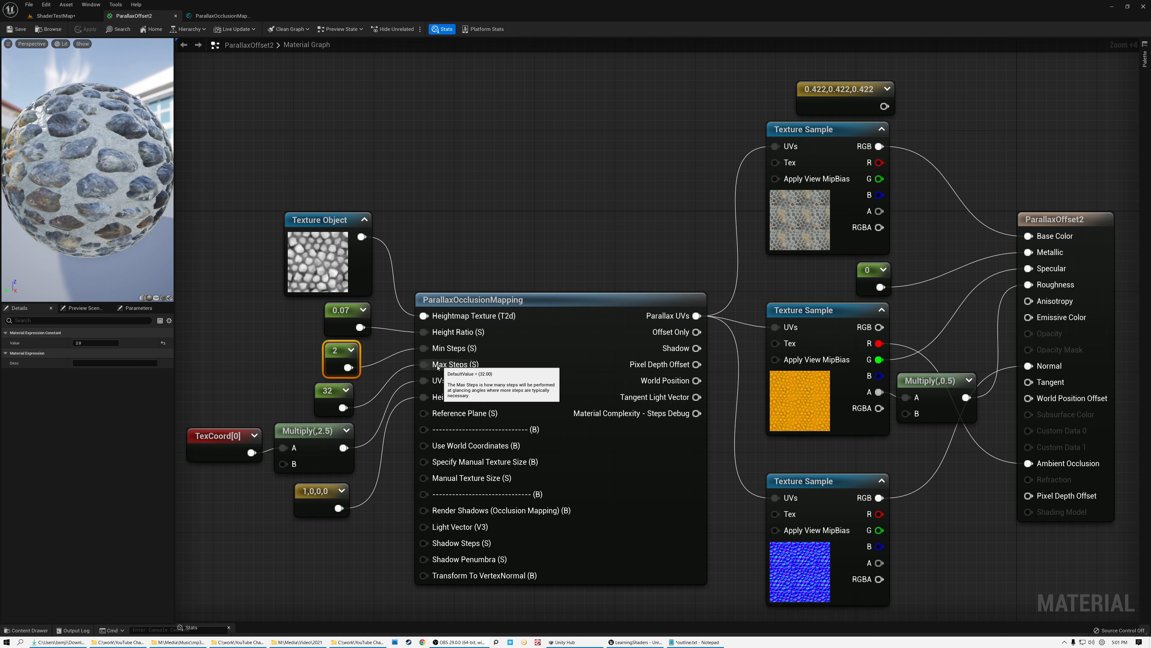
Move the 32 constant feeding Max Steps away from the ParallaxOcclusionMapping node to make room before it.
{"action": "left_click", "coordinate": [327, 393]}
{"action": "right_click_drag", "start_coordinate": [378, 381], "coordinate": [661, 354]}
{"action": "left_click_drag", "start_coordinate": [619, 369], "coordinate": [257, 329]}
Examine the unconnected camera-distance chain from Absolute World Position and Camera Position through Distance, Multiply, Saturate, Power and 1-x to Ceil.
{"action": "right_click_drag", "start_coordinate": [463, 134], "coordinate": [290, 501]}
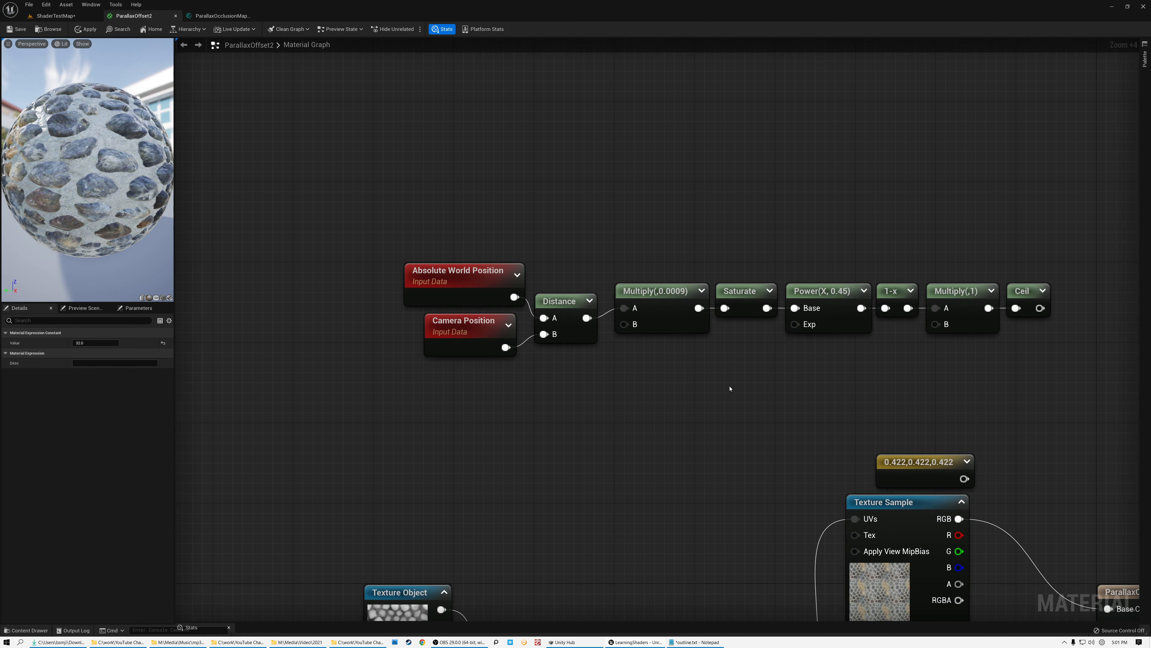
{"action": "scroll", "coordinate": [763, 380], "scroll_direction": "up", "scroll_amount": 1}
{"action": "scroll", "coordinate": [805, 358], "scroll_direction": "up", "scroll_amount": 2}
{"action": "right_click_drag", "start_coordinate": [883, 357], "coordinate": [782, 356]}
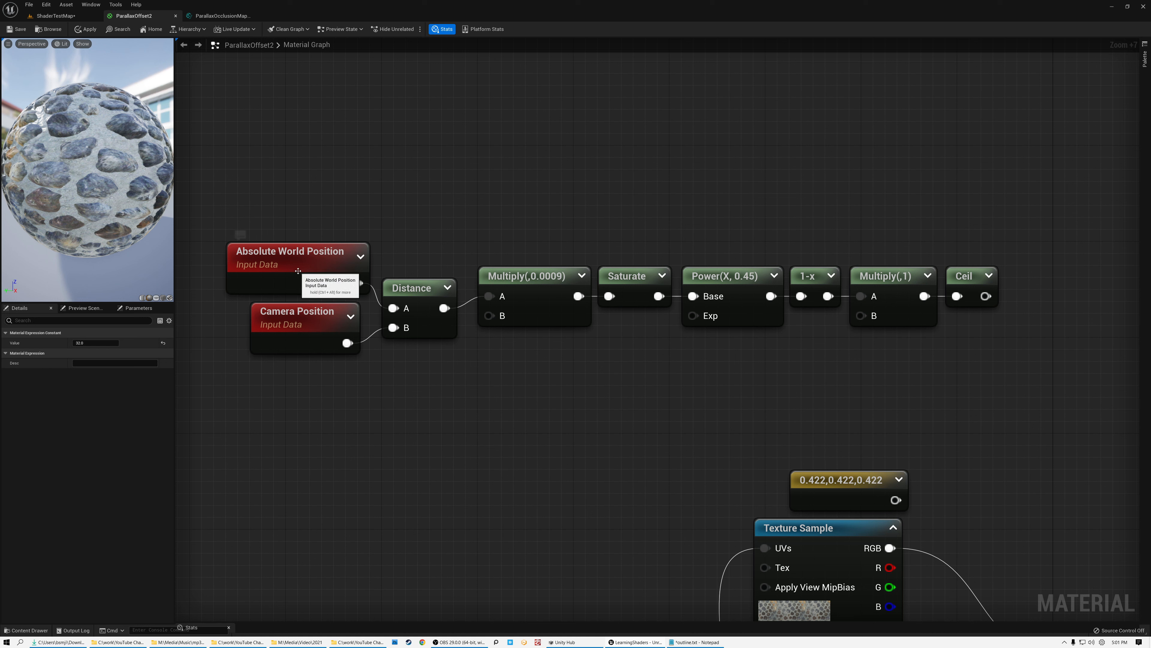
{"action": "left_click", "coordinate": [397, 278]}
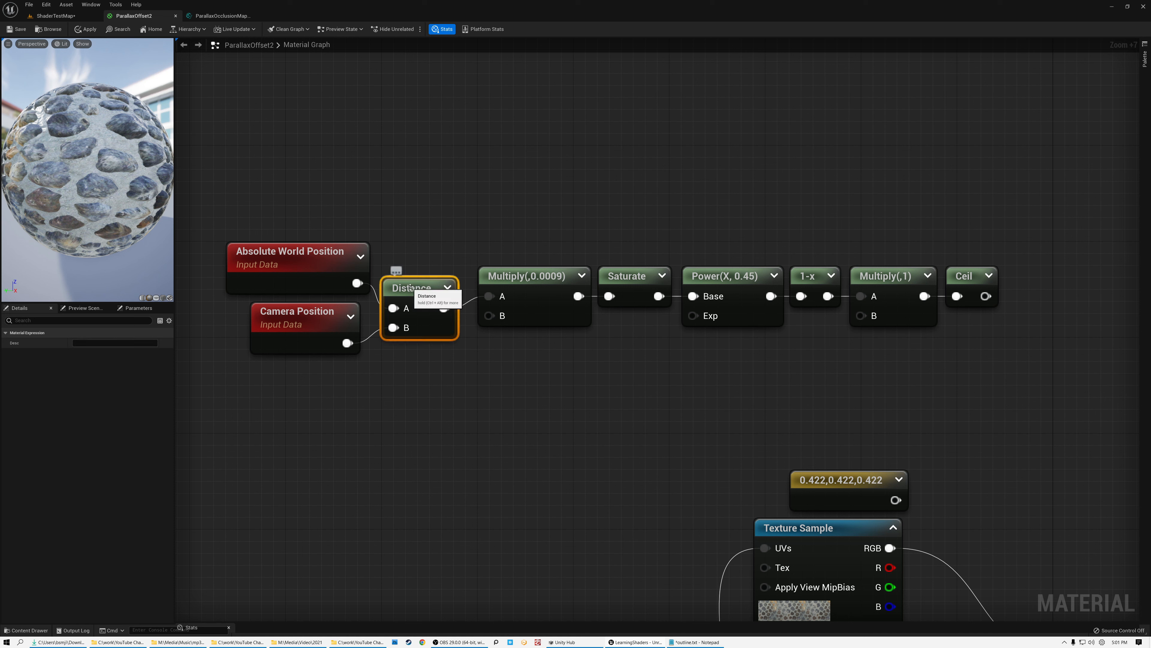
{"action": "left_click", "coordinate": [305, 261]}
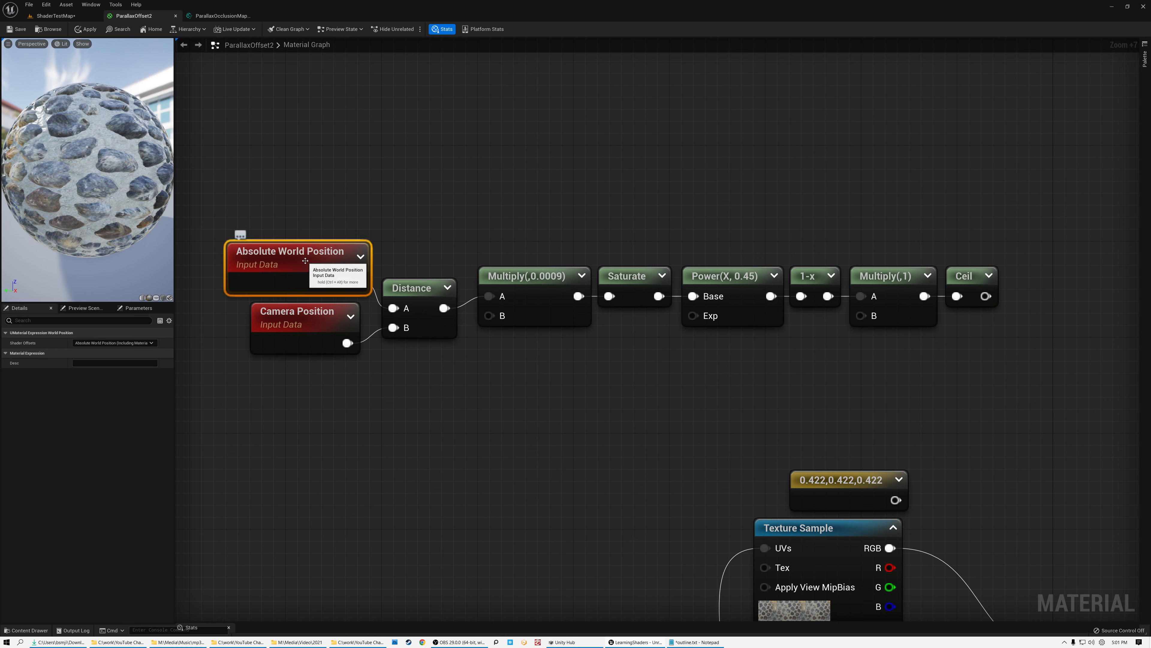
{"action": "left_click", "coordinate": [302, 323]}
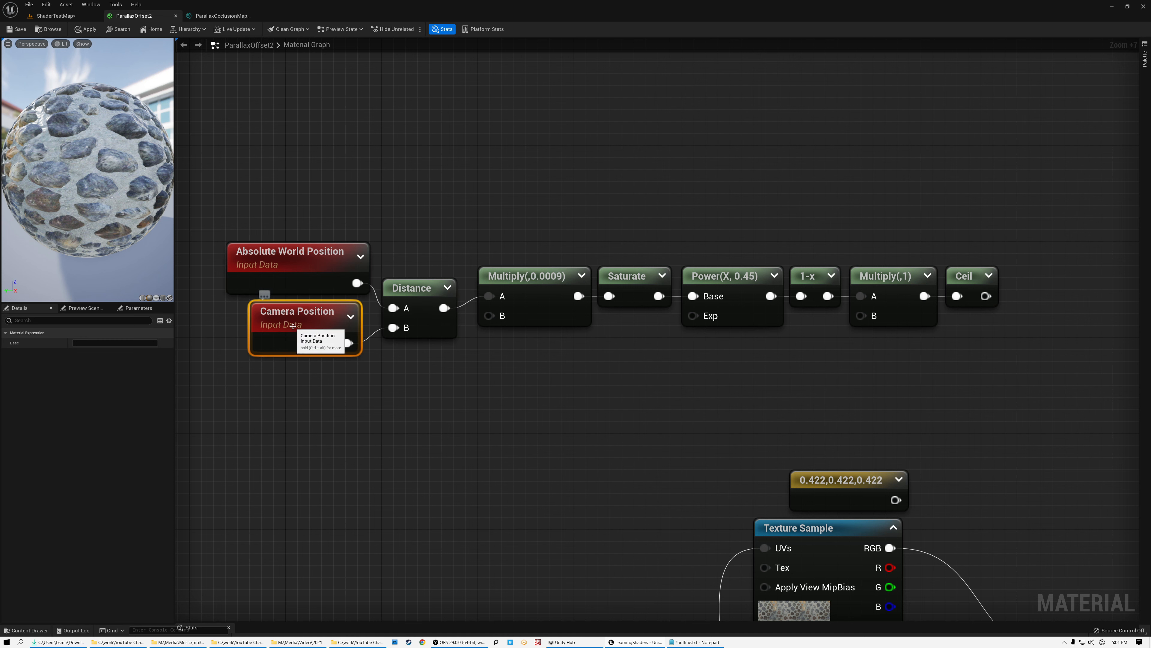
{"action": "left_click", "coordinate": [526, 282]}
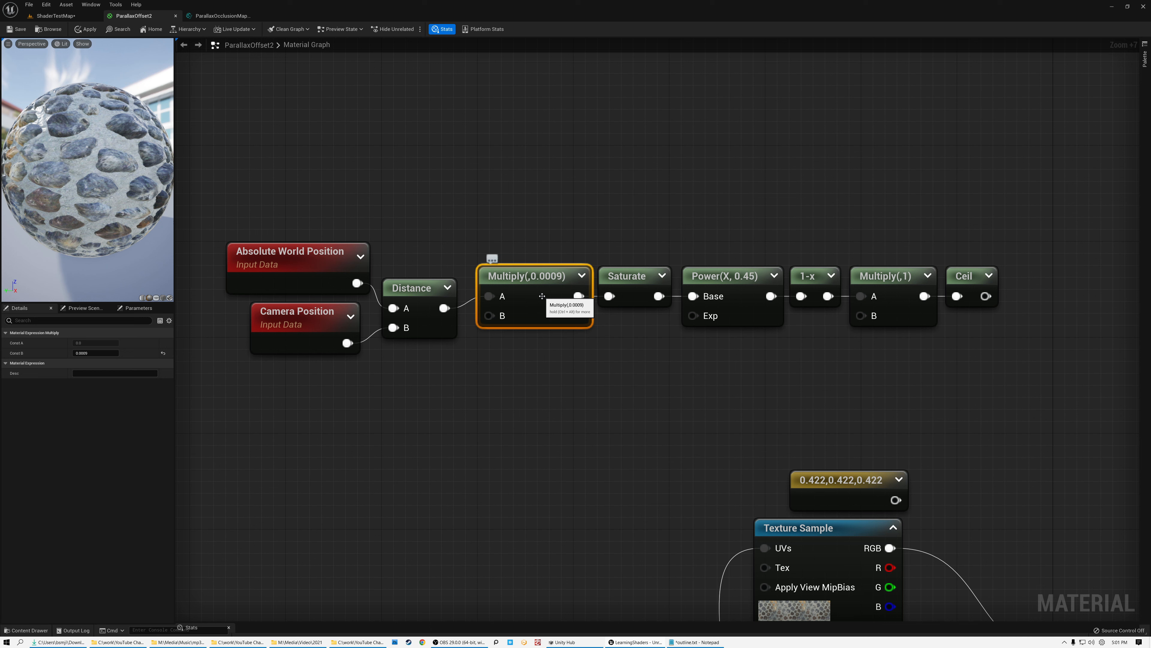
{"action": "left_click", "coordinate": [632, 293]}
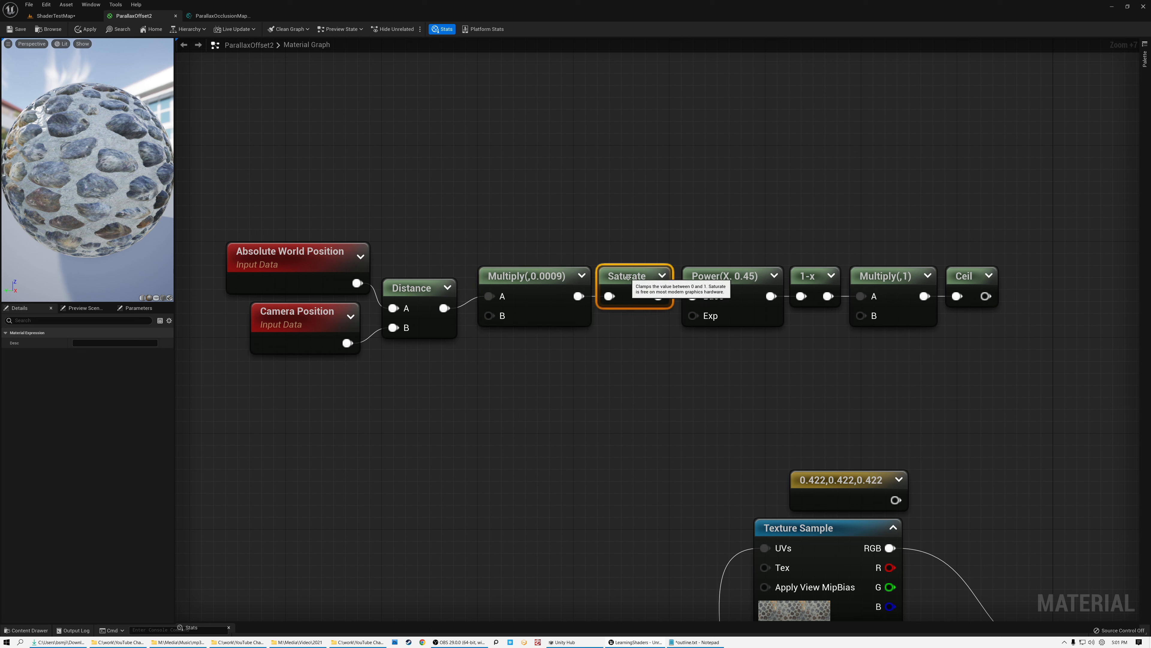
{"action": "left_click", "coordinate": [737, 285]}
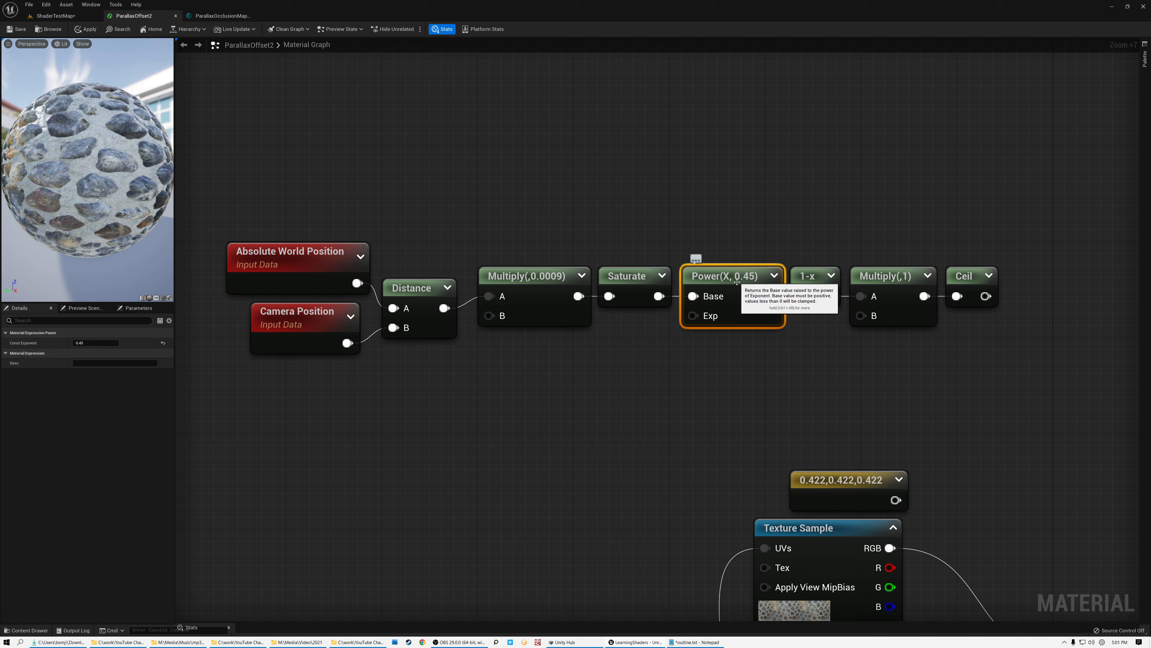
{"action": "left_click", "coordinate": [815, 282]}
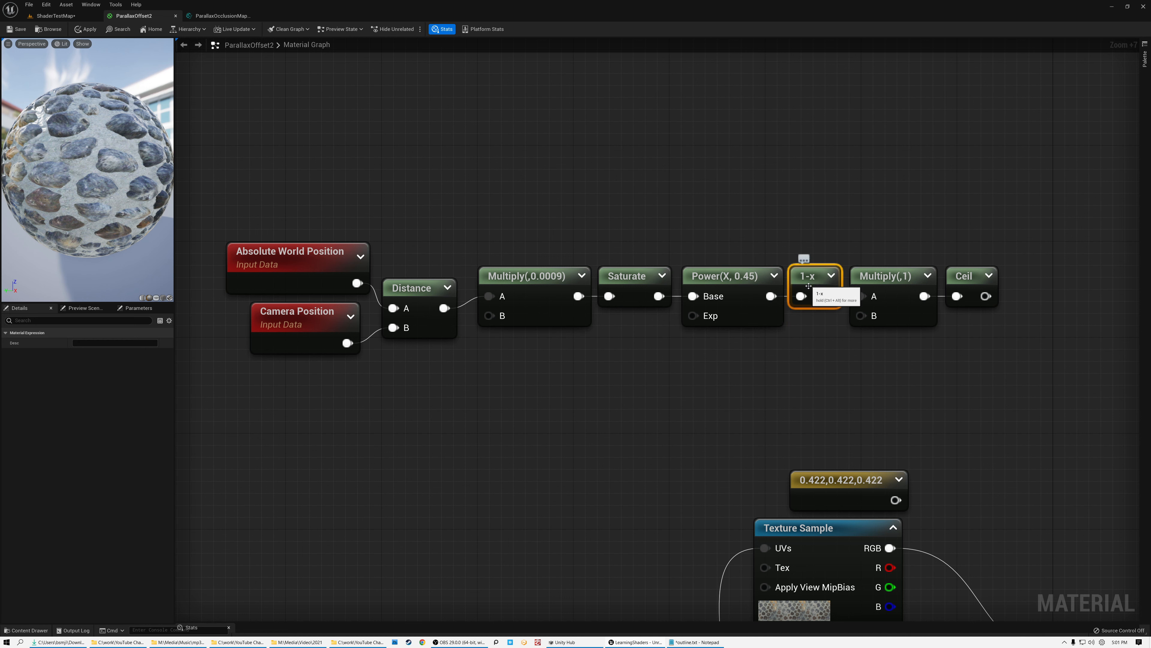
{"action": "left_click_drag", "start_coordinate": [894, 259], "coordinate": [1030, 365]}
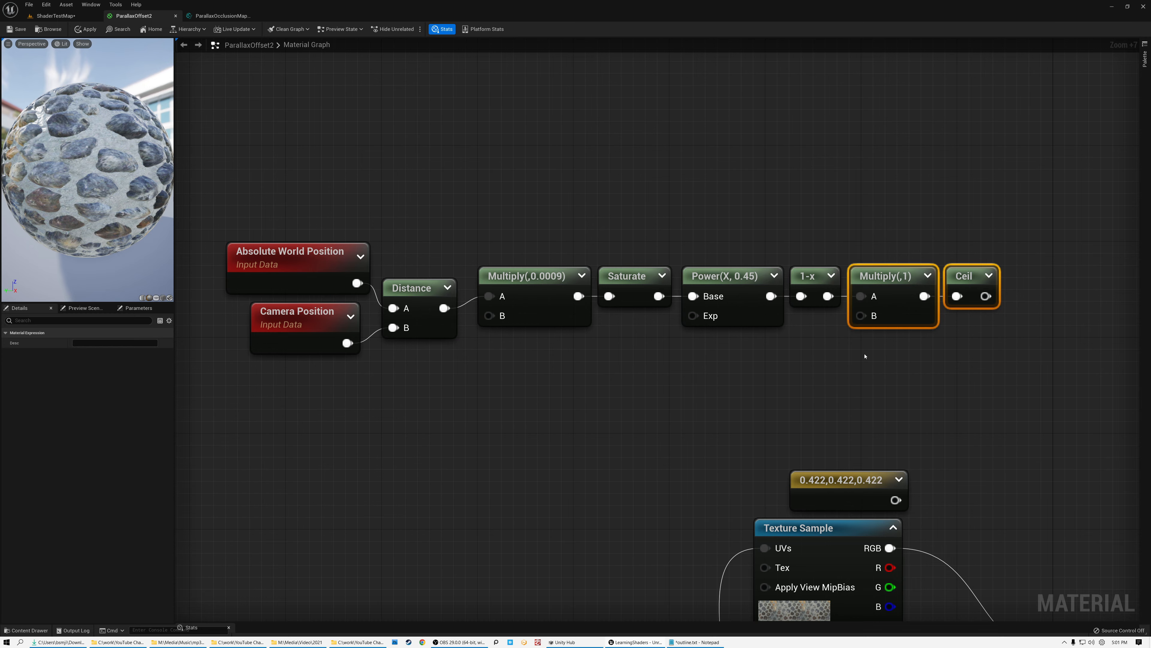
{"action": "scroll", "coordinate": [847, 356], "scroll_direction": "down", "scroll_amount": 2}
{"action": "right_click_drag", "start_coordinate": [868, 361], "coordinate": [880, 250]}
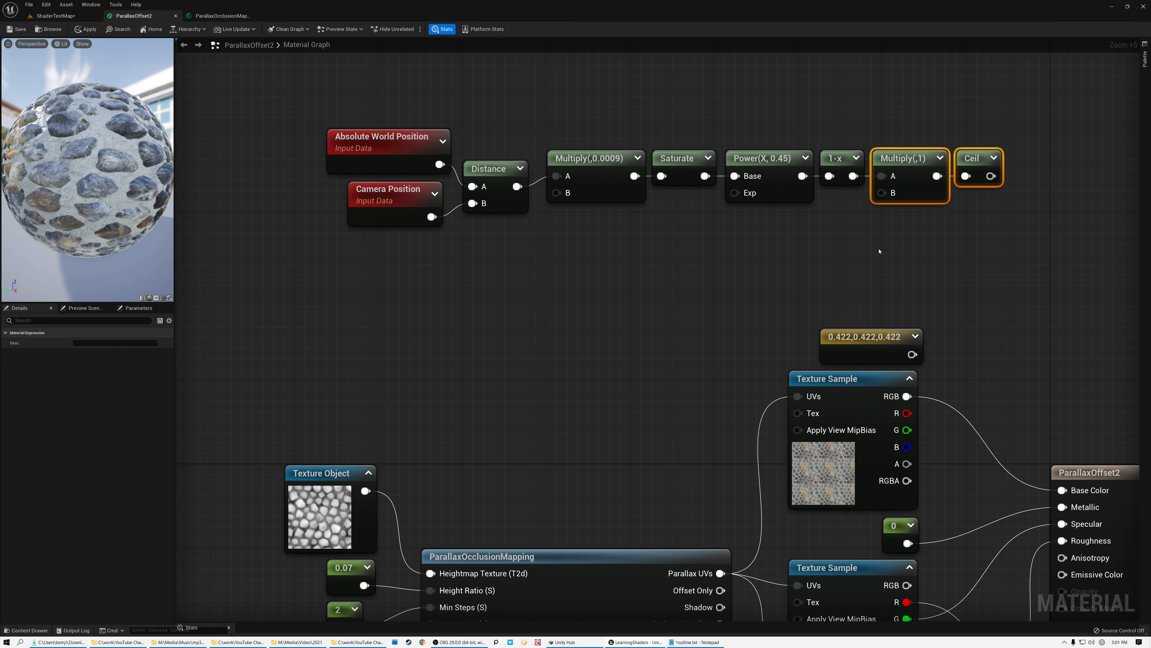
Relocate the whole camera-distance node chain beside the 32 constant, in front of the ParallaxOcclusionMapping node.
{"action": "scroll", "coordinate": [458, 216], "scroll_direction": "down", "scroll_amount": 5}
{"action": "left_click_drag", "start_coordinate": [377, 141], "coordinate": [761, 229]}
{"action": "right_click_drag", "start_coordinate": [561, 269], "coordinate": [771, 243]}
{"action": "left_click_drag", "start_coordinate": [835, 159], "coordinate": [423, 379]}
{"action": "scroll", "coordinate": [485, 413], "scroll_direction": "up", "scroll_amount": 4}
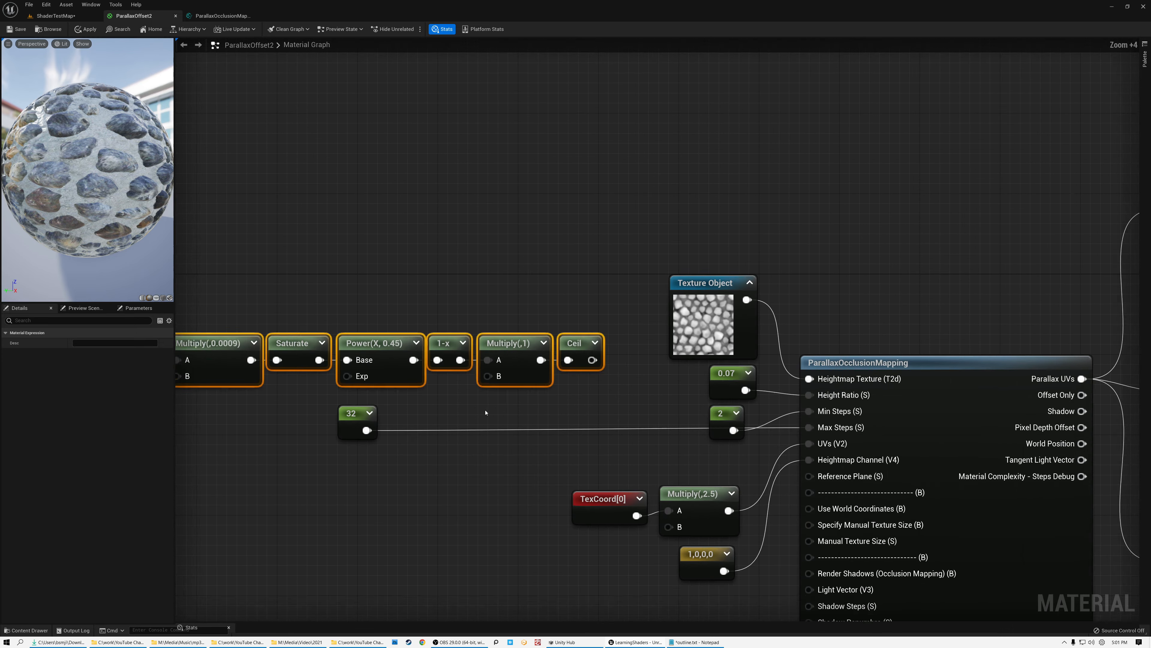
Connect the 32 constant to the B input of the chain's last Multiply, and Ceil's output to Max Steps.
{"action": "scroll", "coordinate": [486, 412], "scroll_direction": "up", "scroll_amount": 3}
{"action": "left_click", "coordinate": [391, 425]}
{"action": "left_click_drag", "start_coordinate": [339, 433], "coordinate": [487, 370]}
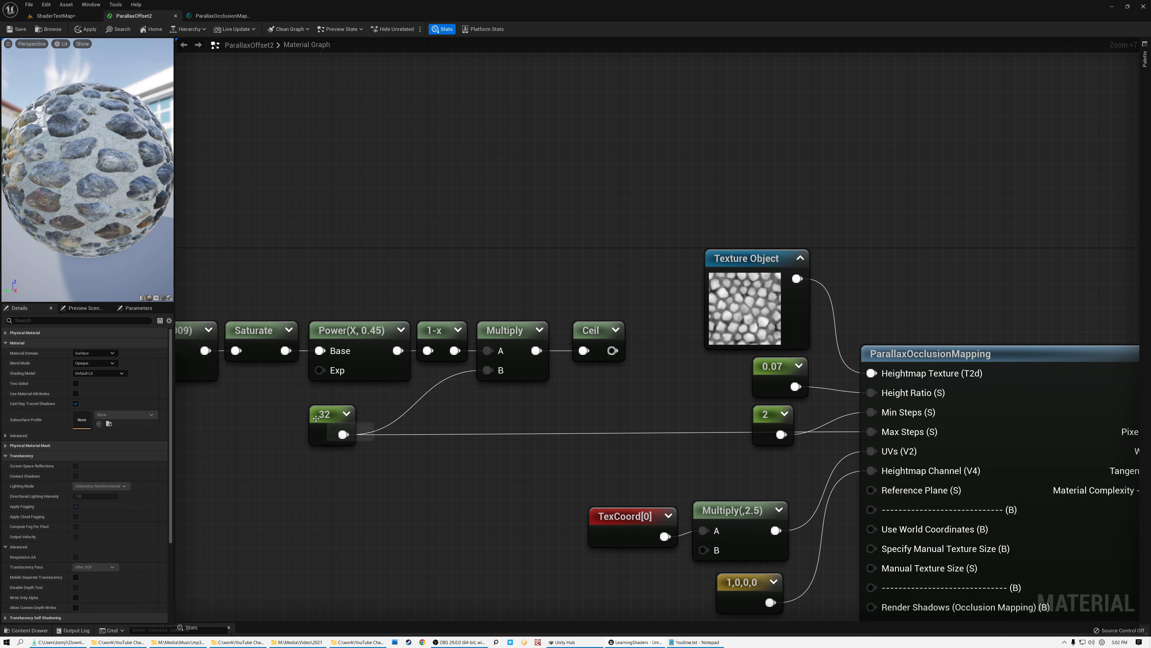
{"action": "left_click_drag", "start_coordinate": [316, 418], "coordinate": [415, 410]}
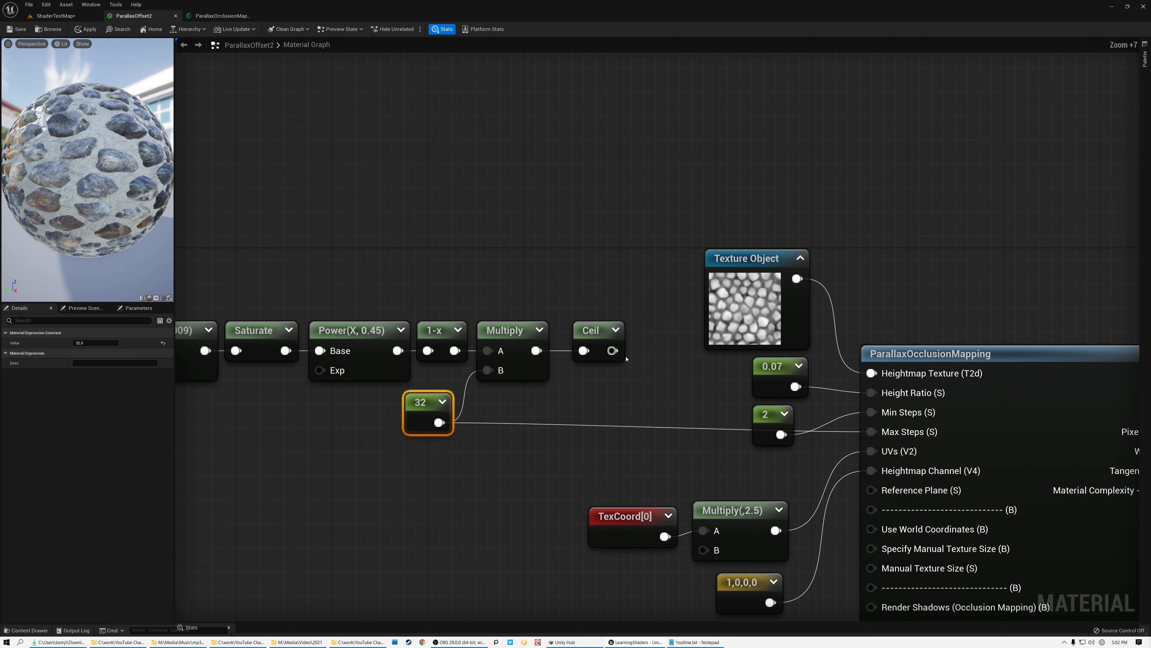
{"action": "left_click", "coordinate": [596, 330]}
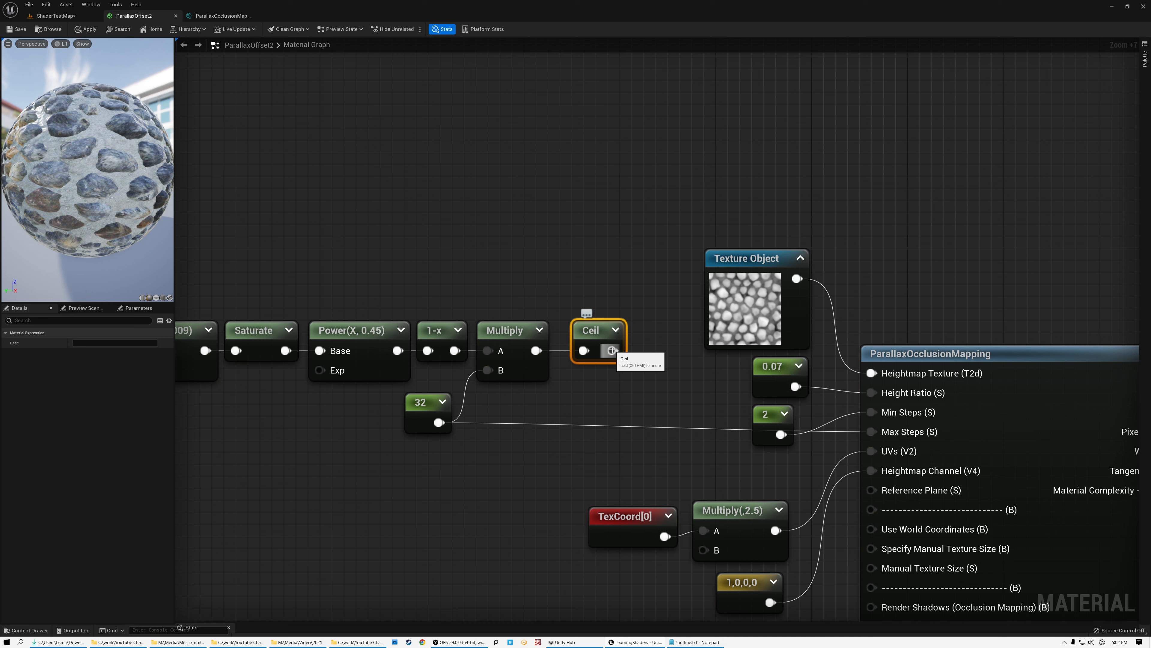
{"action": "left_click_drag", "start_coordinate": [611, 350], "coordinate": [872, 432]}
Move the connected camera-distance chain, including the 32 constant, closer to the ParallaxOcclusionMapping inputs.
{"action": "right_click_drag", "start_coordinate": [552, 404], "coordinate": [653, 354]}
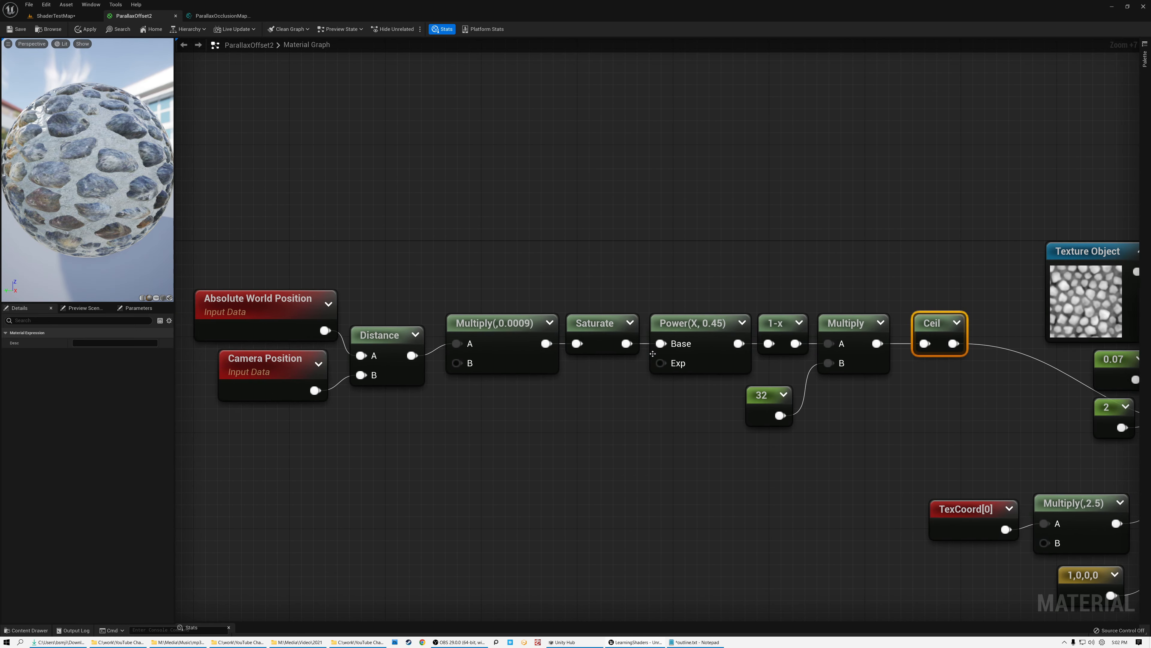
{"action": "left_click_drag", "start_coordinate": [318, 290], "coordinate": [936, 429]}
{"action": "right_click_drag", "start_coordinate": [935, 429], "coordinate": [687, 377]}
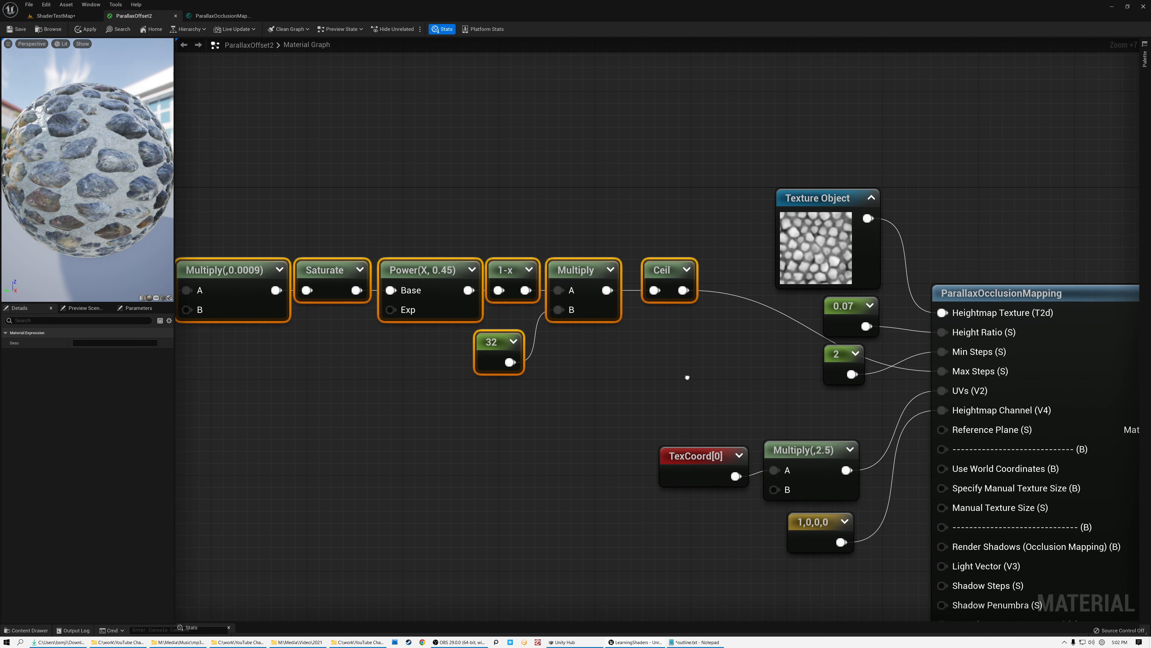
{"action": "left_click_drag", "start_coordinate": [663, 271], "coordinate": [699, 318]}
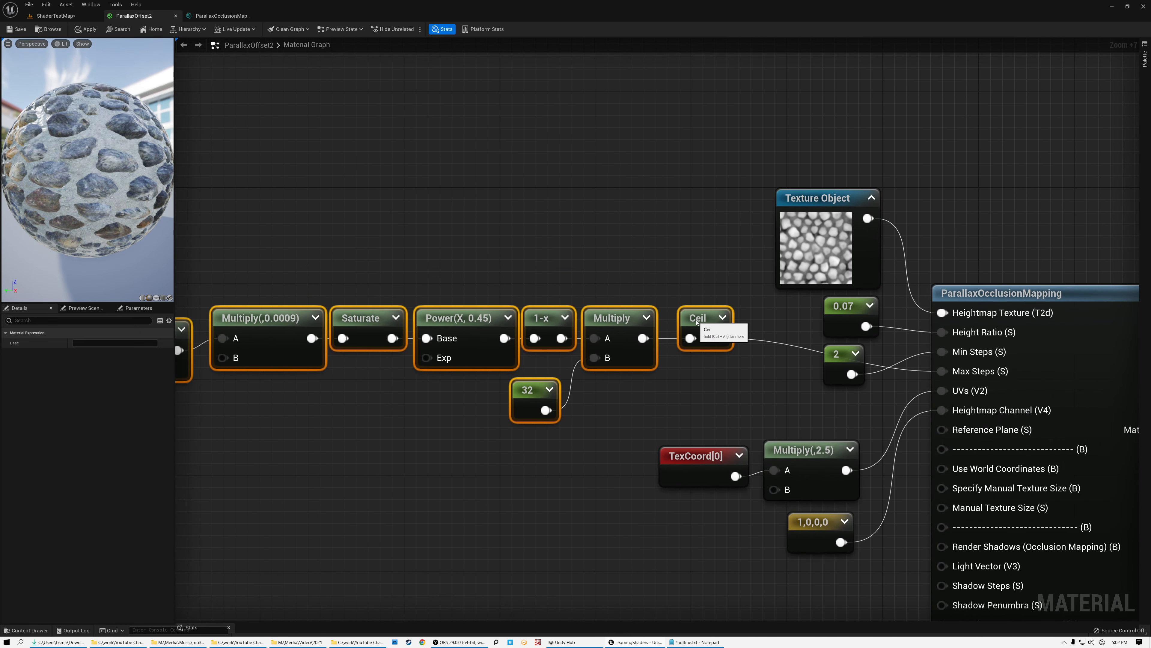
{"action": "left_click", "coordinate": [653, 274]}
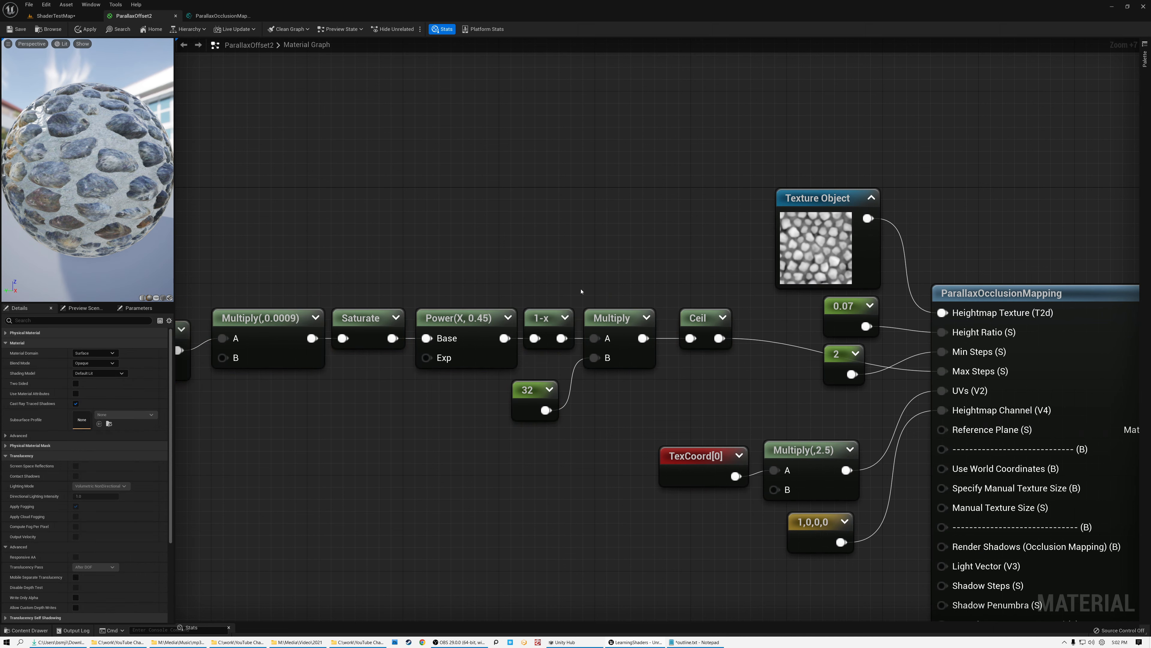
Preview the distance mask by moving its nodes up to 1-x near the material output, connecting 1-x to Base Color and saving.
{"action": "right_click_drag", "start_coordinate": [649, 255], "coordinate": [439, 266]}
{"action": "scroll", "coordinate": [424, 250], "scroll_direction": "down", "scroll_amount": 2}
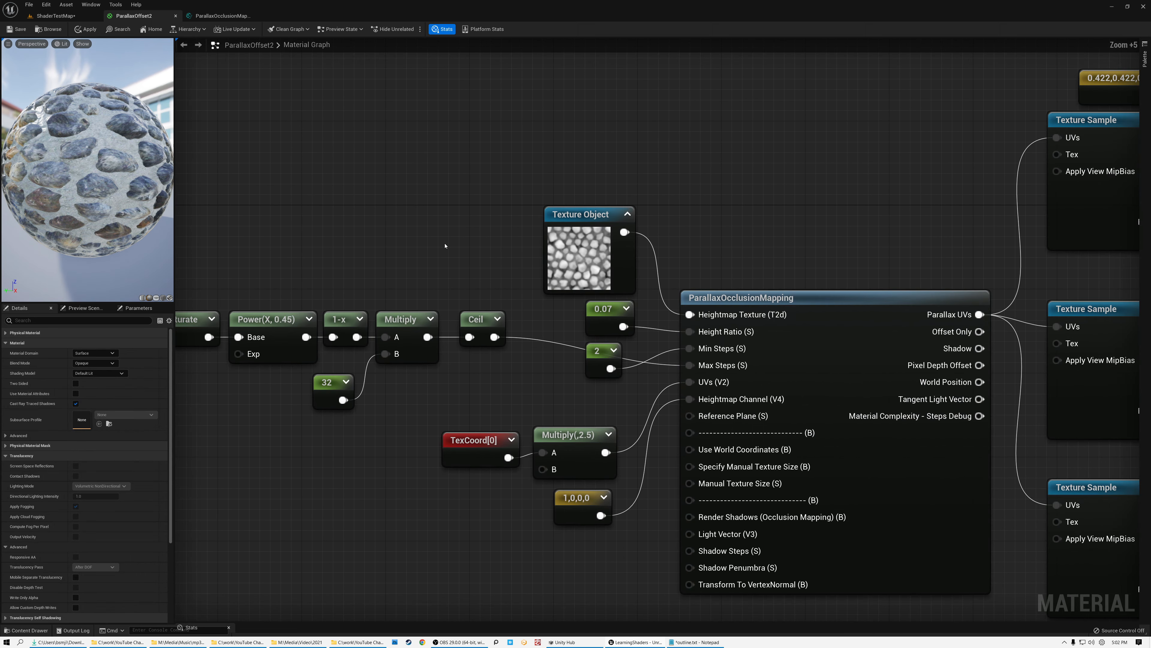
{"action": "scroll", "coordinate": [386, 267], "scroll_direction": "down", "scroll_amount": 3}
{"action": "right_click_drag", "start_coordinate": [377, 287], "coordinate": [757, 273]}
{"action": "left_click_drag", "start_coordinate": [254, 280], "coordinate": [1086, 145]}
{"action": "right_click_drag", "start_coordinate": [1062, 232], "coordinate": [471, 281]}
{"action": "left_click_drag", "start_coordinate": [481, 199], "coordinate": [803, 316]}
{"action": "left_click", "coordinate": [566, 193]}
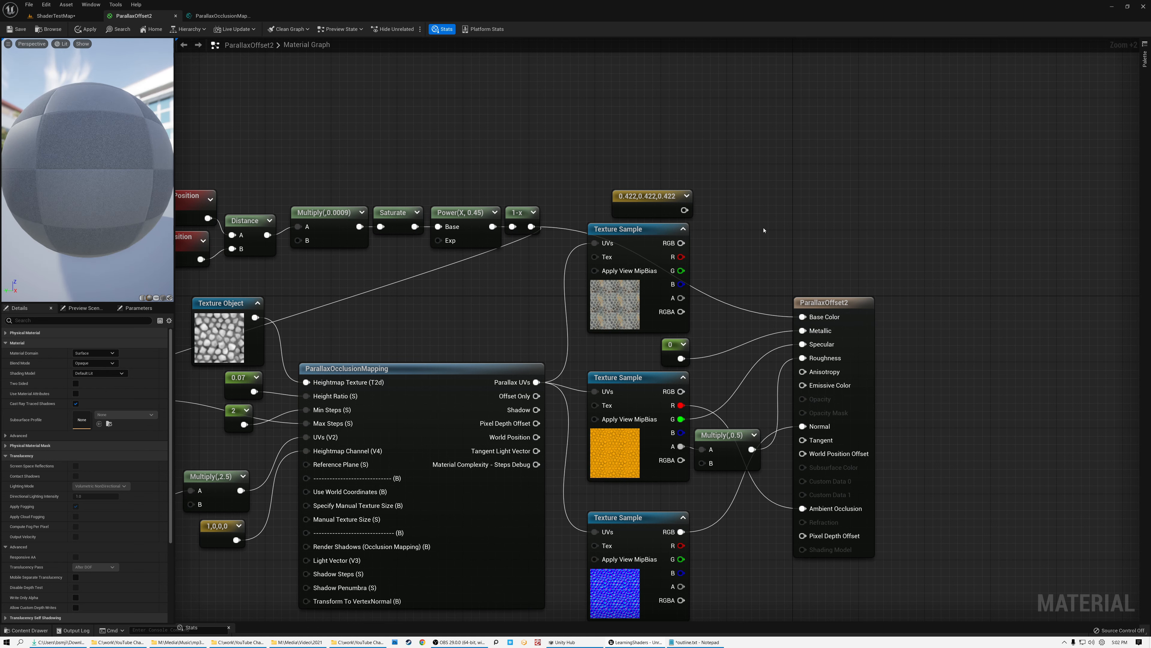
{"action": "key", "text": "ctrl+s"}
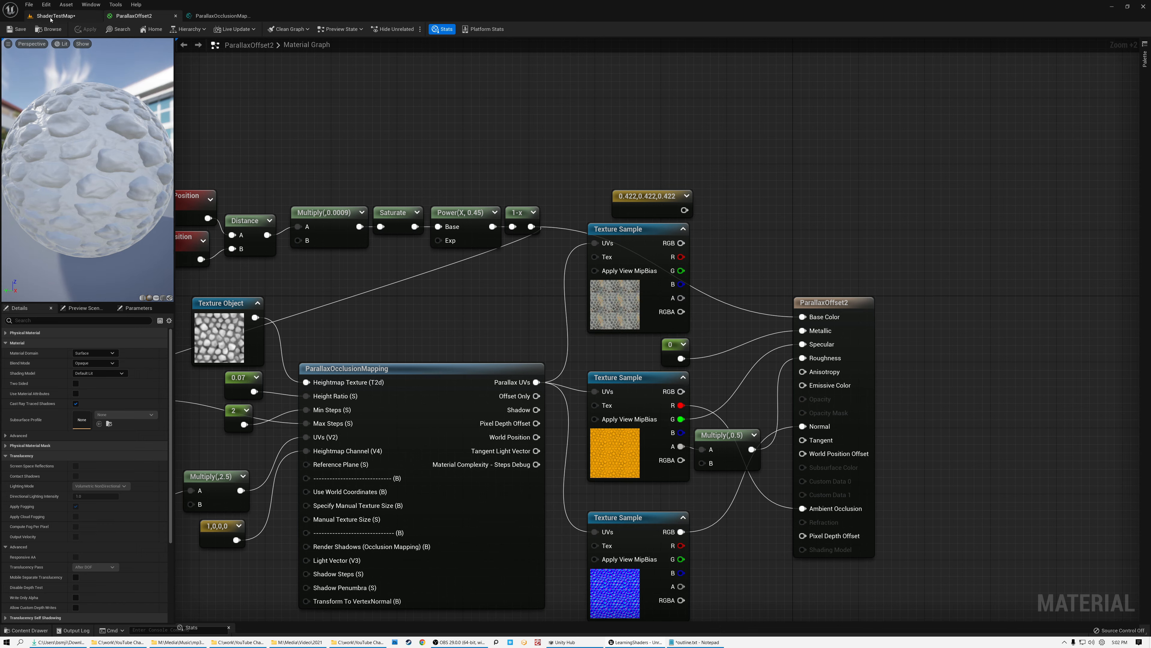
Switch to the ShaderTestMap level and examine the distance mask on the cobblestone floor from near and far.
{"action": "left_click", "coordinate": [51, 19]}
{"action": "left_click_drag", "start_coordinate": [493, 290], "coordinate": [511, 316], "text": "alt"}
{"action": "right_click_drag", "start_coordinate": [511, 316], "coordinate": [526, 341]}
{"action": "key", "text": "s"}
{"action": "key", "text": "w"}
{"action": "key", "text": "w"}
{"action": "key", "text": "s"}
{"action": "key", "text": "w"}
{"action": "key", "text": "w"}
{"action": "key", "text": "w"}
{"action": "key", "text": "w"}
{"action": "key", "text": "s"}
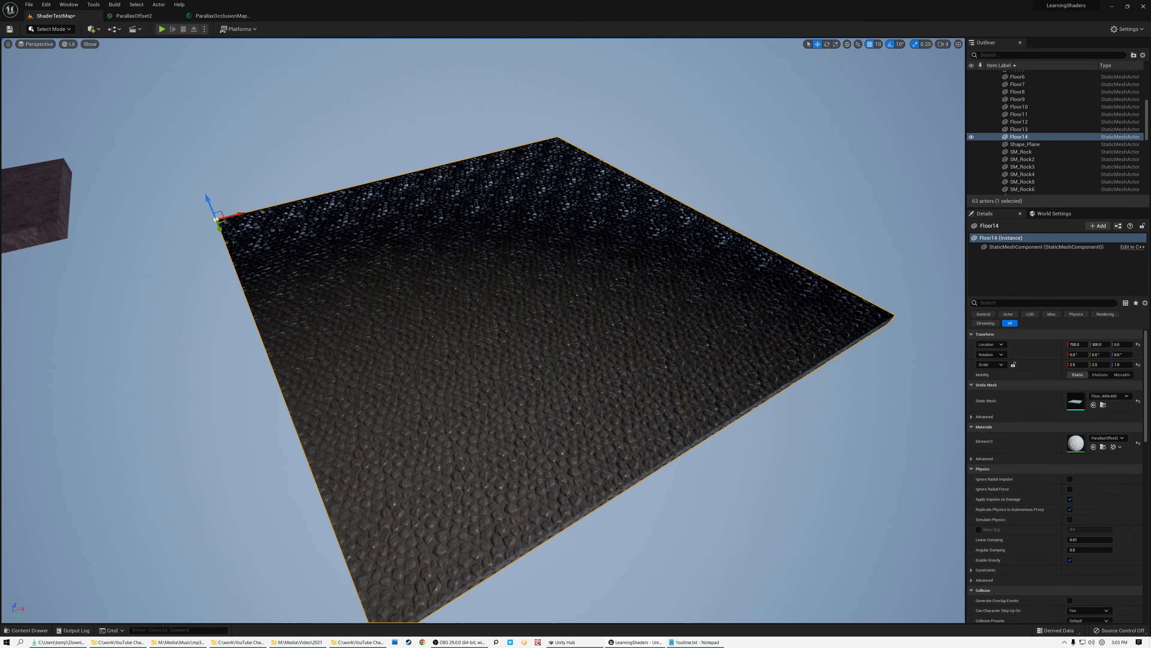
{"action": "right_click_drag", "start_coordinate": [286, 75], "coordinate": [285, 75]}
{"action": "key", "text": "s"}
Close the ParallaxOcclusionMapping function and reconnect the color Texture Sample's RGB output to Base Color in ParallaxOffset2.
{"action": "left_click", "coordinate": [213, 16]}
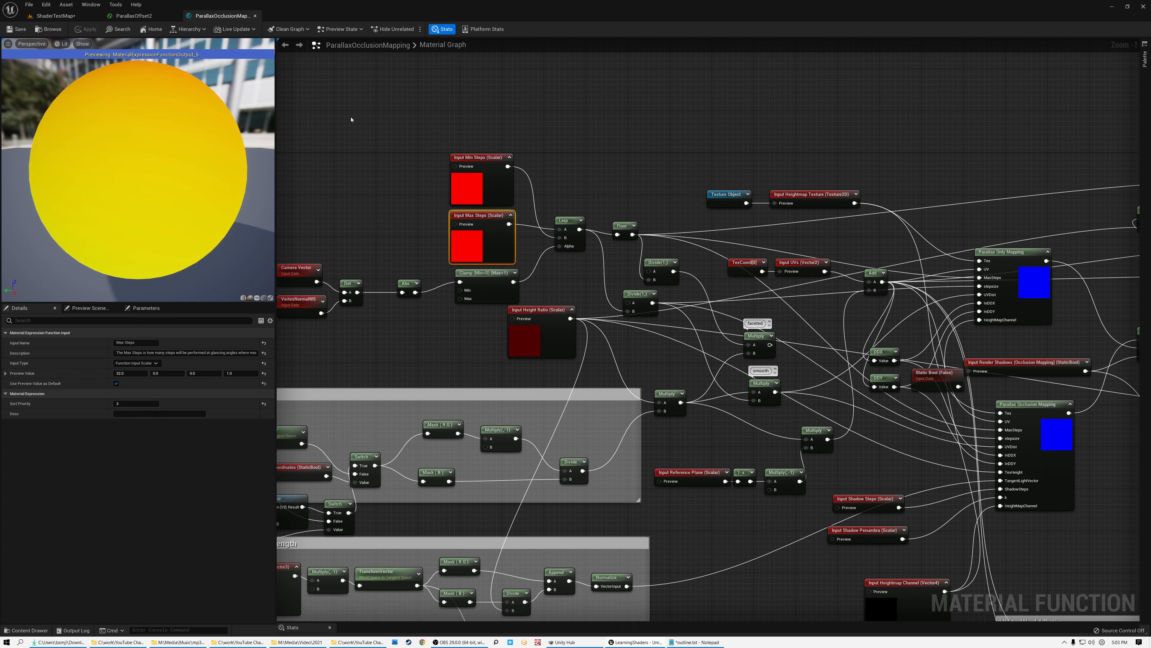
{"action": "left_click", "coordinate": [255, 16]}
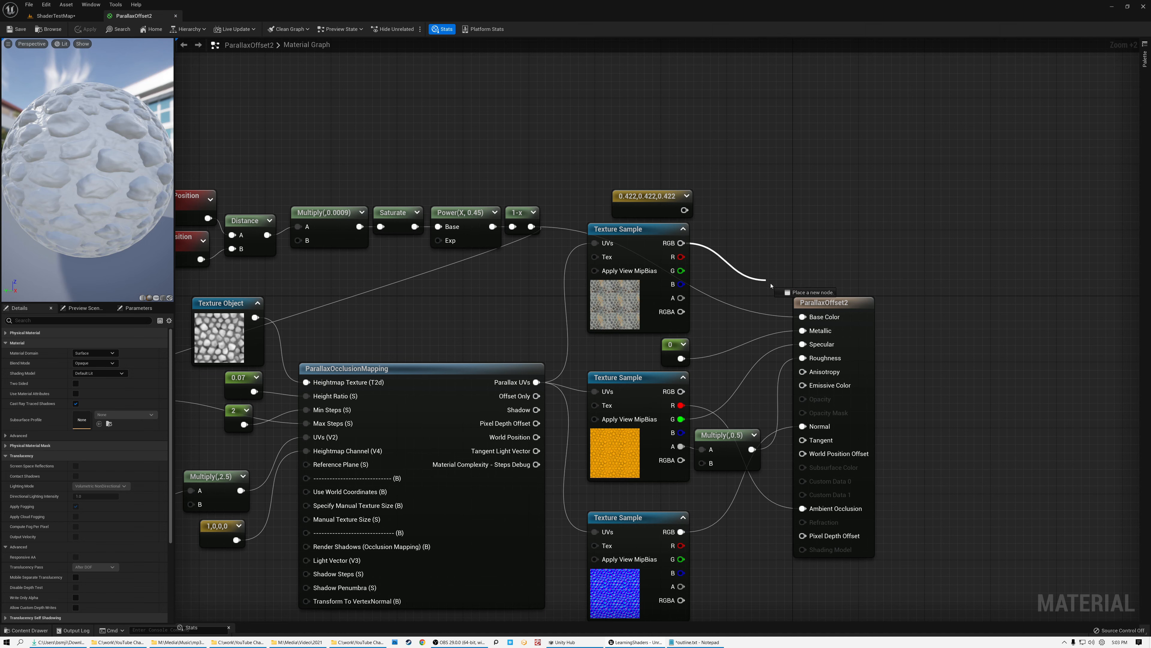
{"action": "left_click_drag", "start_coordinate": [799, 314], "coordinate": [801, 316]}
Move the distance nodes up to 1-x back in line with the Multiply and Ceil nodes.
{"action": "right_click_drag", "start_coordinate": [475, 109], "coordinate": [771, 128]}
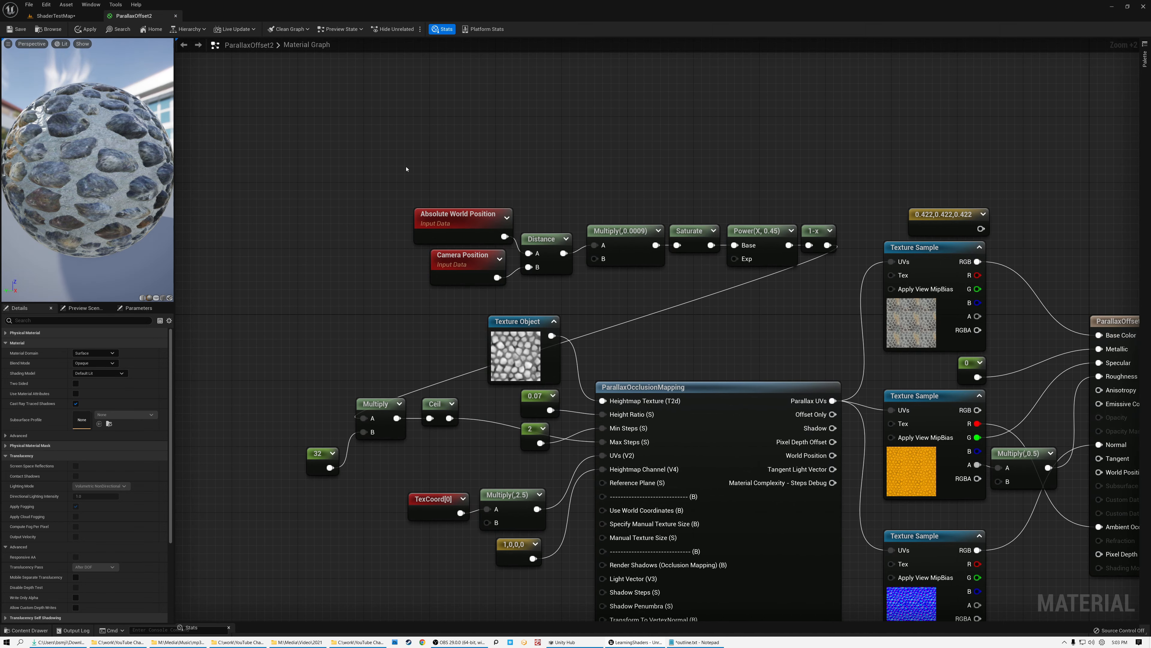
{"action": "left_click_drag", "start_coordinate": [834, 269], "coordinate": [833, 267]}
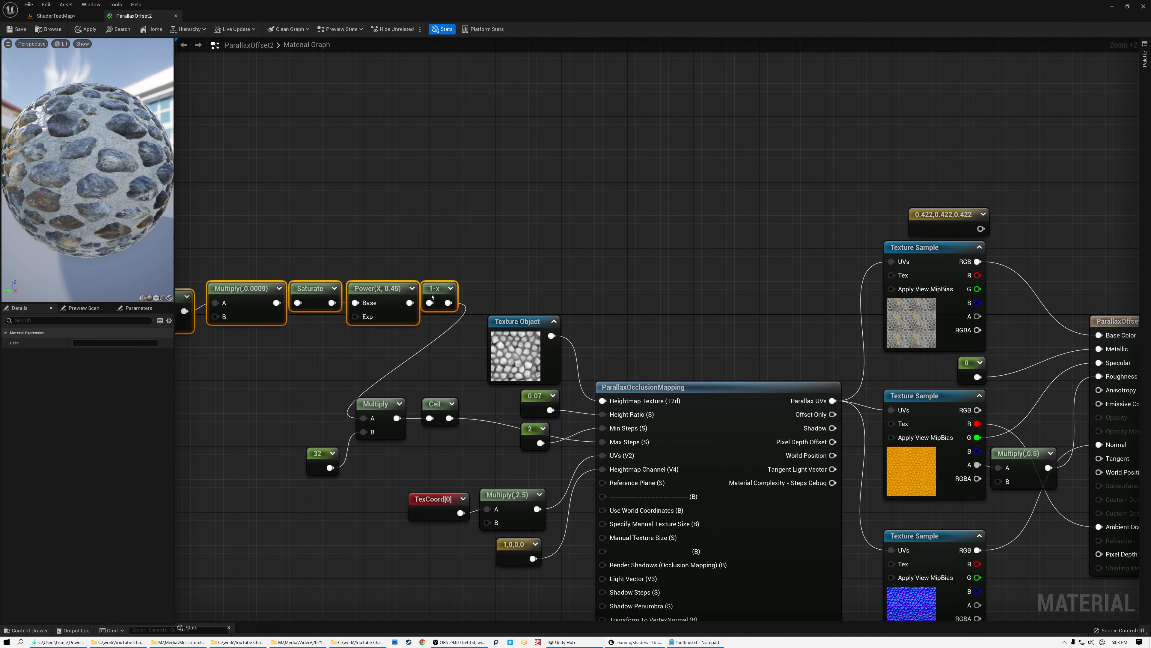
{"action": "right_click_drag", "start_coordinate": [316, 413], "coordinate": [606, 288]}
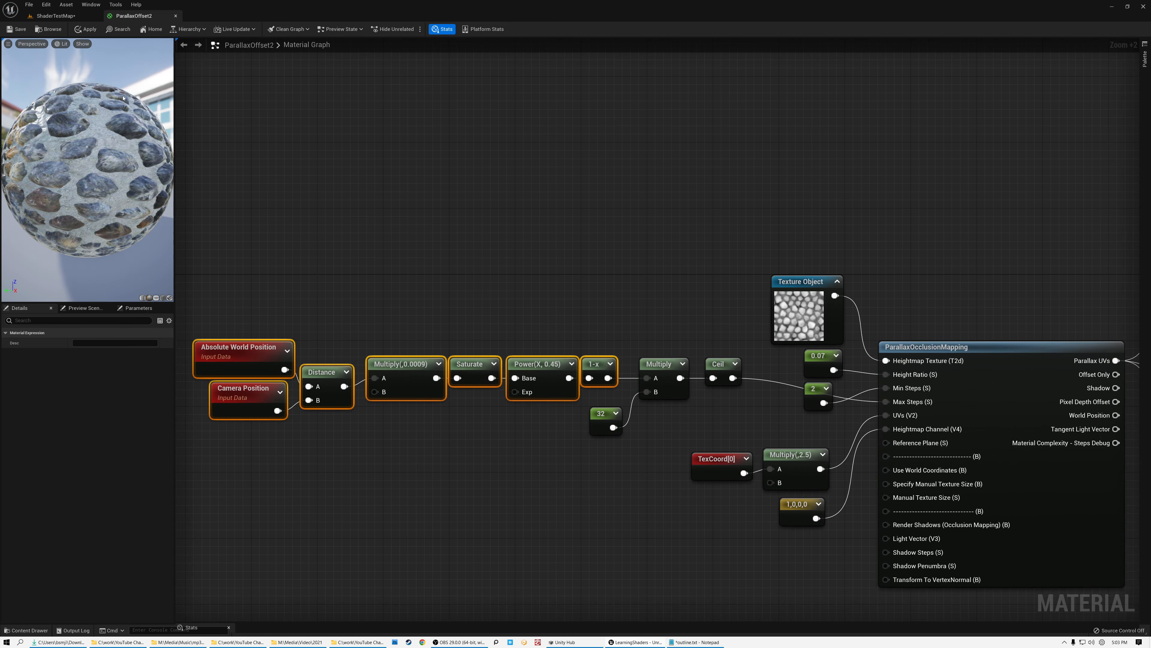
Return to the ShaderTestMap level and inspect the textured cobblestone floor at a grazing angle and from far away.
{"action": "left_click", "coordinate": [45, 19]}
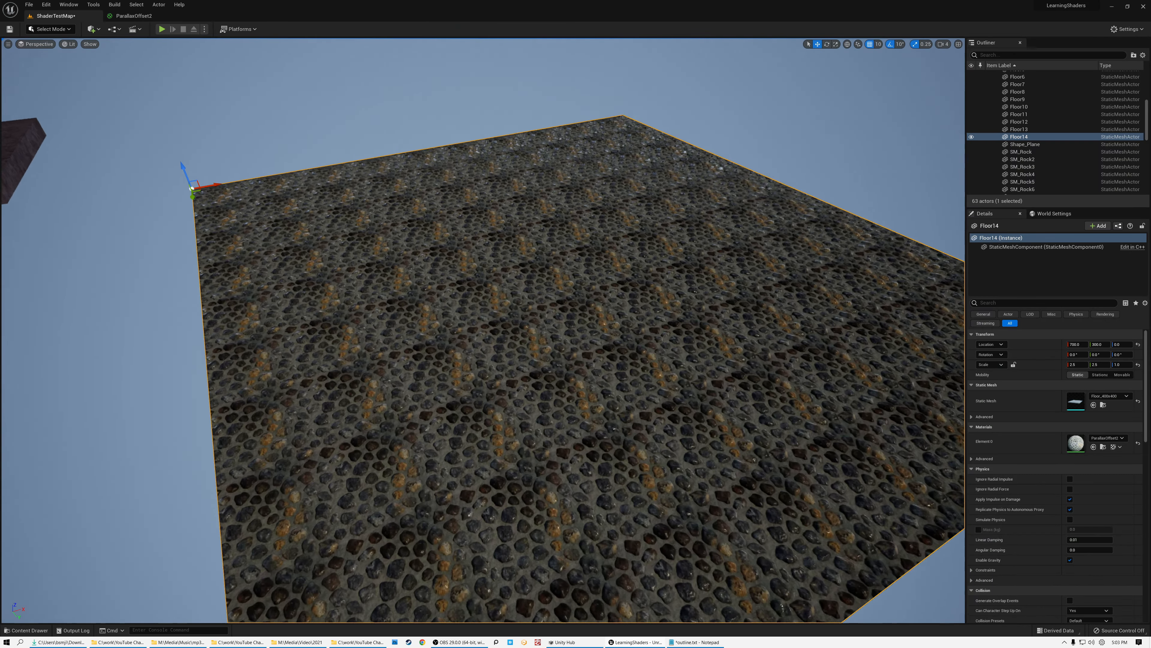
{"action": "key", "text": "w"}
{"action": "right_click_drag", "start_coordinate": [484, 330], "coordinate": [428, 331]}
{"action": "key", "text": "s"}
{"action": "key", "text": "s"}
{"action": "key", "text": "d"}
{"action": "key", "text": "w"}
{"action": "key", "text": "w"}
{"action": "key", "text": "w"}
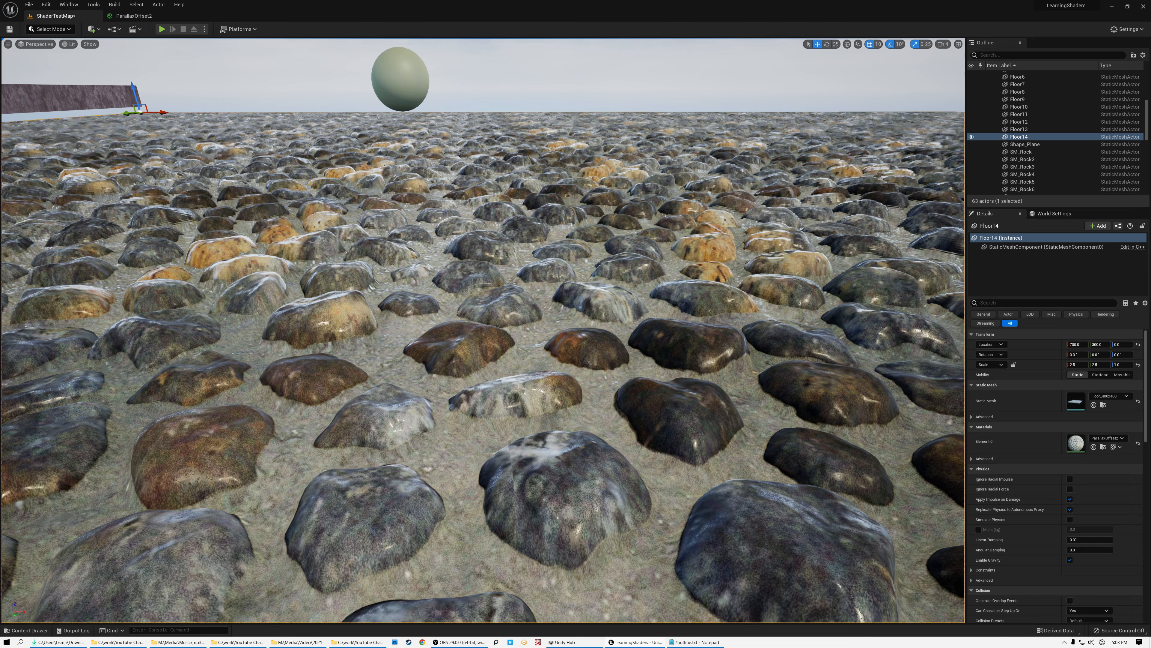
{"action": "right_click_drag", "start_coordinate": [543, 391], "coordinate": [421, 349]}
{"action": "key", "text": "s"}
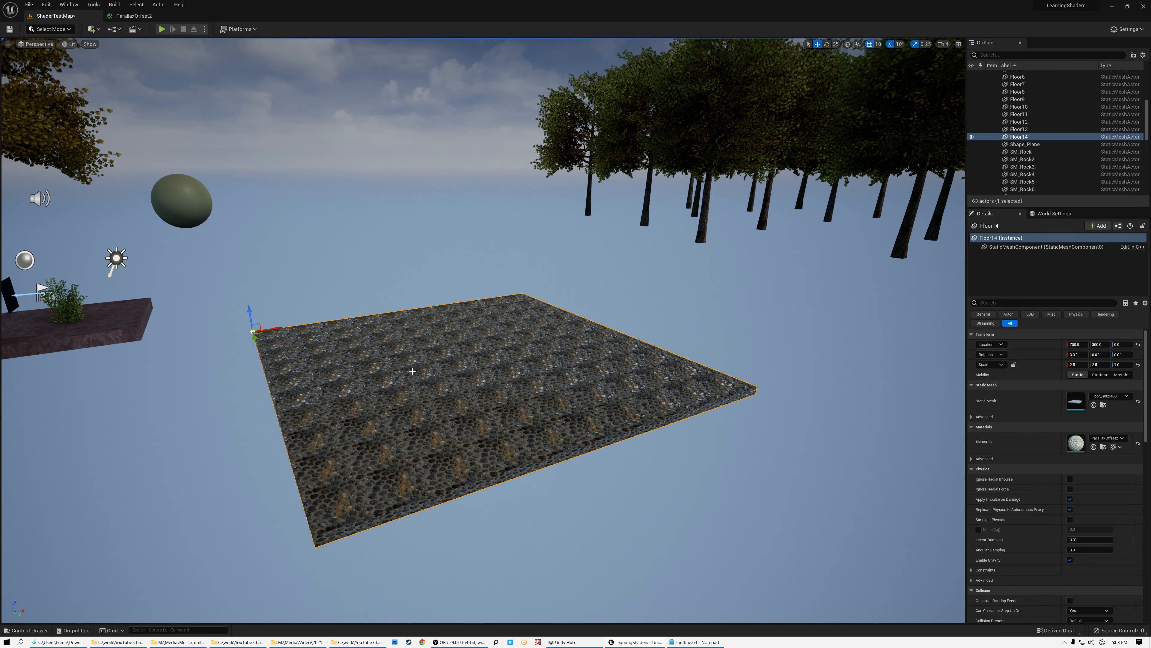
Fly back over the cobblestone floor and compare the parallax depth of nearby and distant stones from several directions.
{"action": "mouse_move", "coordinate": [490, 345]}
{"action": "left_mouse_down", "text": "alt"}
{"action": "mouse_move", "coordinate": [491, 383]}
{"action": "mouse_move", "coordinate": [491, 358]}
{"action": "left_mouse_up", "text": "alt"}
{"action": "mouse_move", "coordinate": [491, 358]}
{"action": "right_mouse_down"}
{"action": "mouse_move", "coordinate": [491, 345]}
{"action": "mouse_move", "coordinate": [442, 365]}
{"action": "mouse_move", "coordinate": [487, 350]}
{"action": "mouse_move", "coordinate": [483, 373]}
{"action": "mouse_move", "coordinate": [484, 359]}
{"action": "right_mouse_up"}
{"action": "key", "text": "w"}
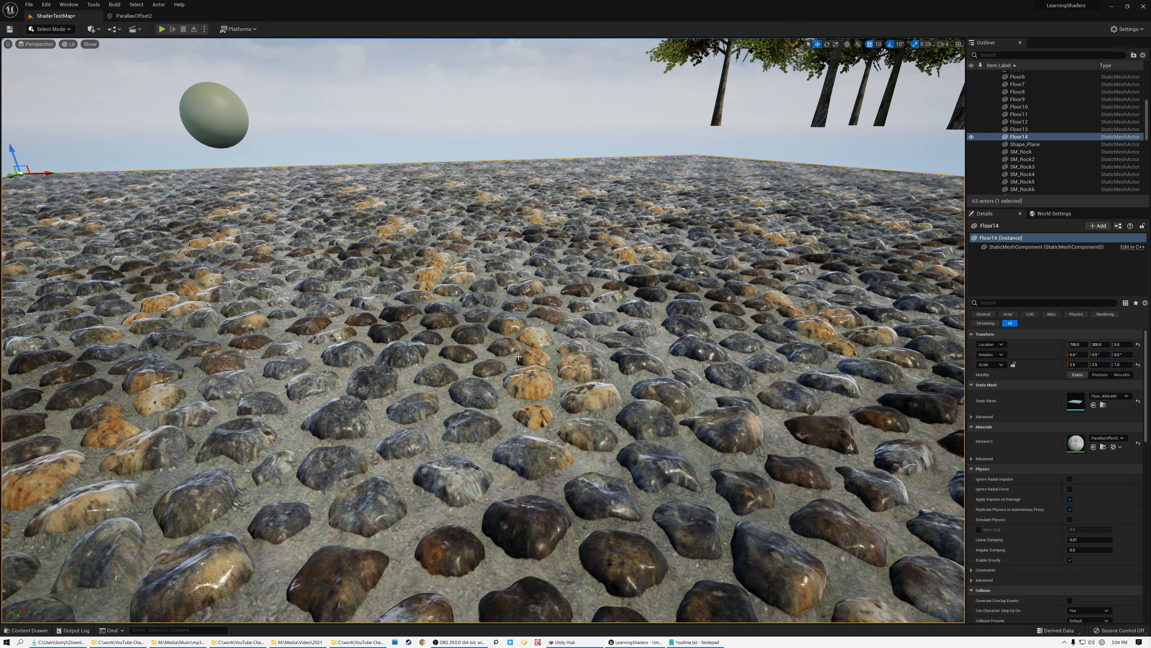
{"action": "right_click_drag", "start_coordinate": [550, 348], "coordinate": [518, 357]}
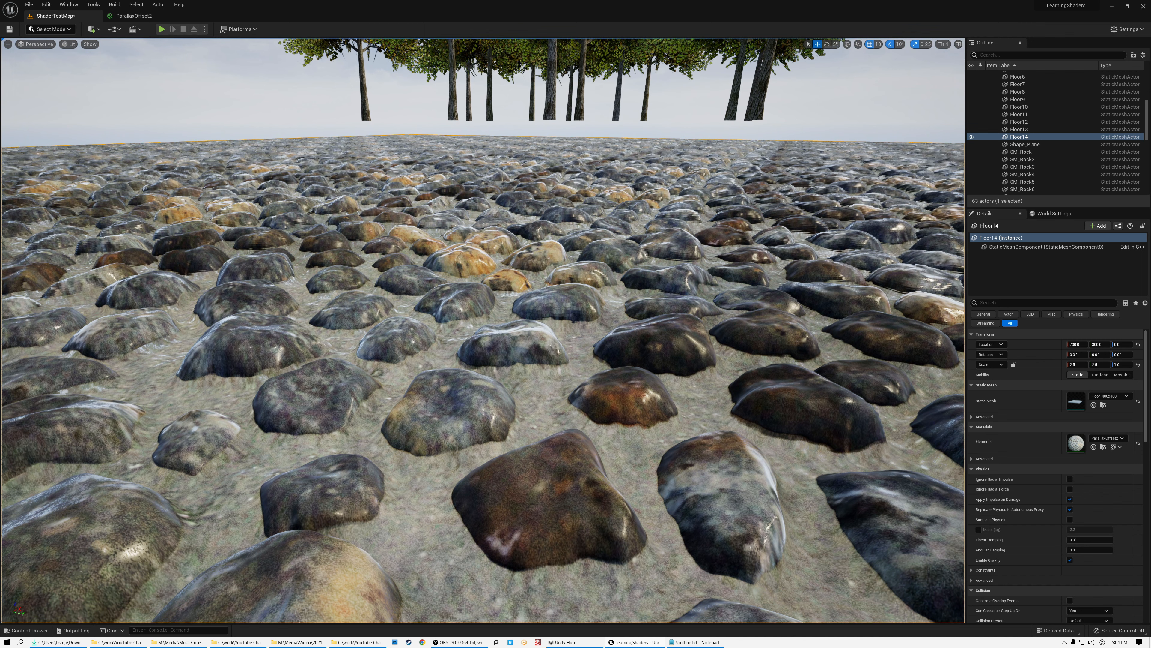
{"action": "right_click_drag", "start_coordinate": [483, 330], "coordinate": [481, 330]}
{"action": "right_click_drag", "start_coordinate": [619, 329], "coordinate": [566, 329]}
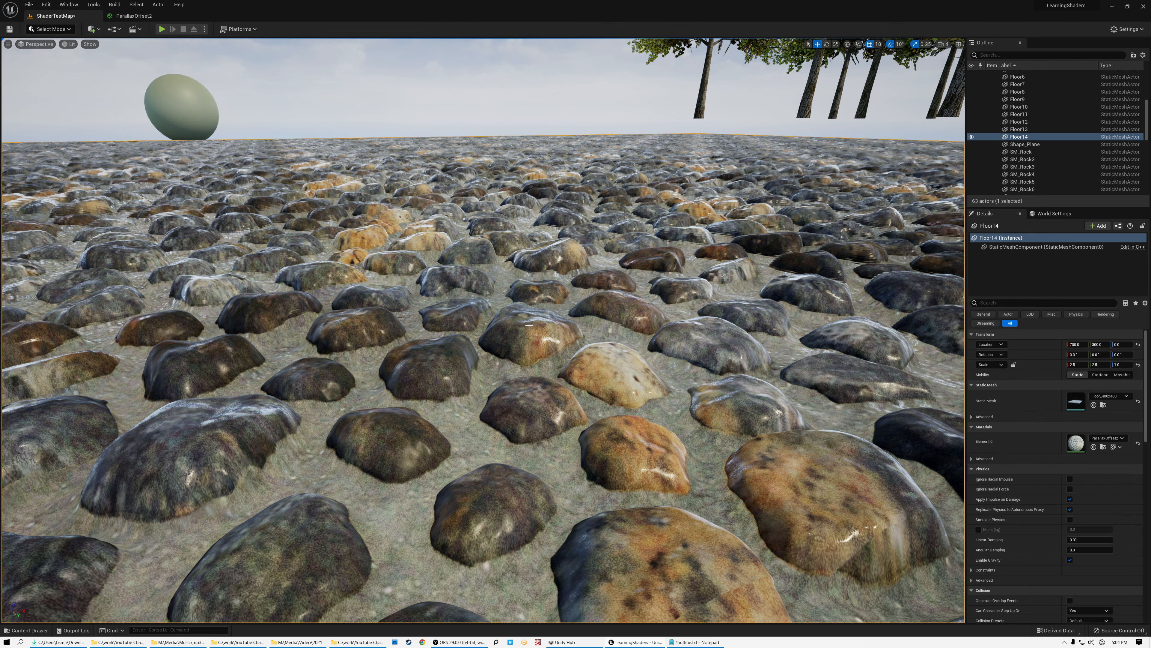
{"action": "key", "text": "s"}
{"action": "right_click_drag", "start_coordinate": [534, 324], "coordinate": [558, 314]}
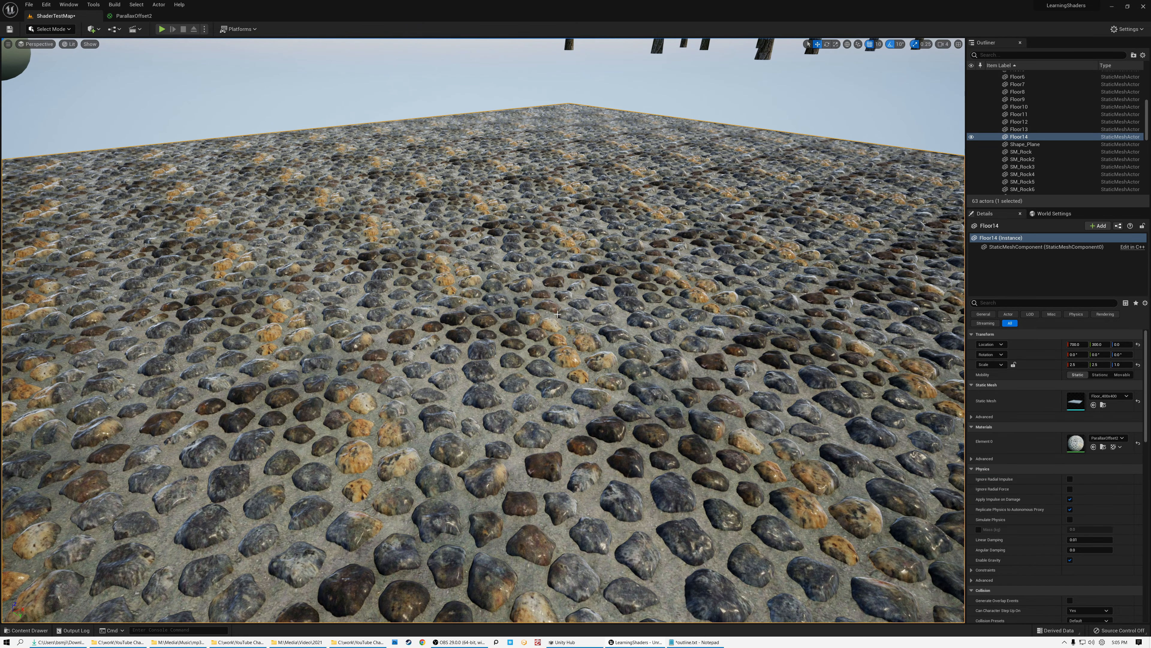